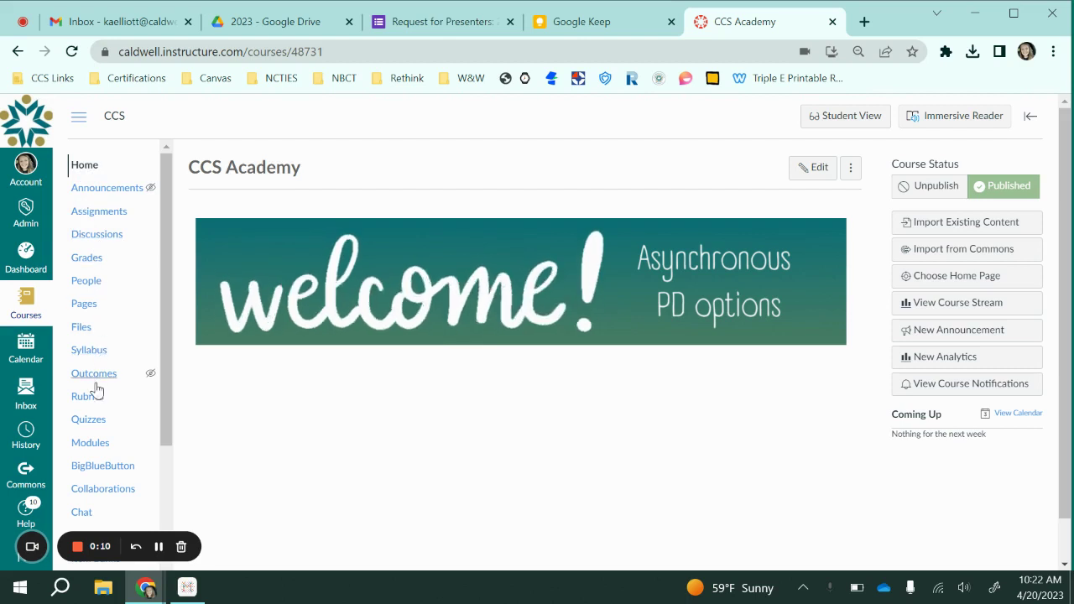
Create a new assignment in the CCS Academy course and name it "Test Assignment"
{"action": "left_click", "coordinate": [116, 216]}
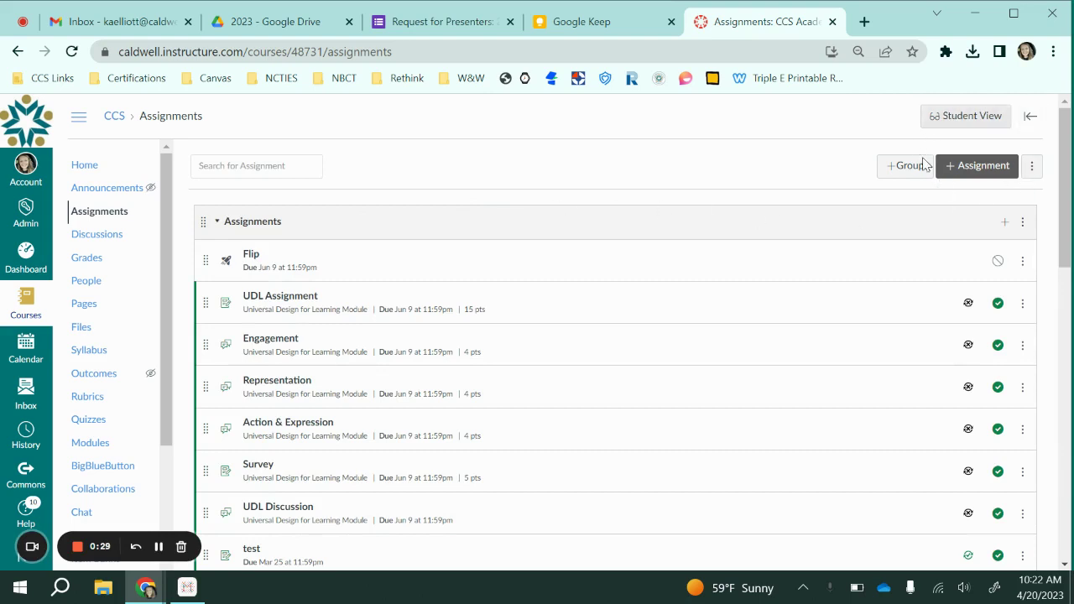
{"action": "left_click", "coordinate": [973, 166]}
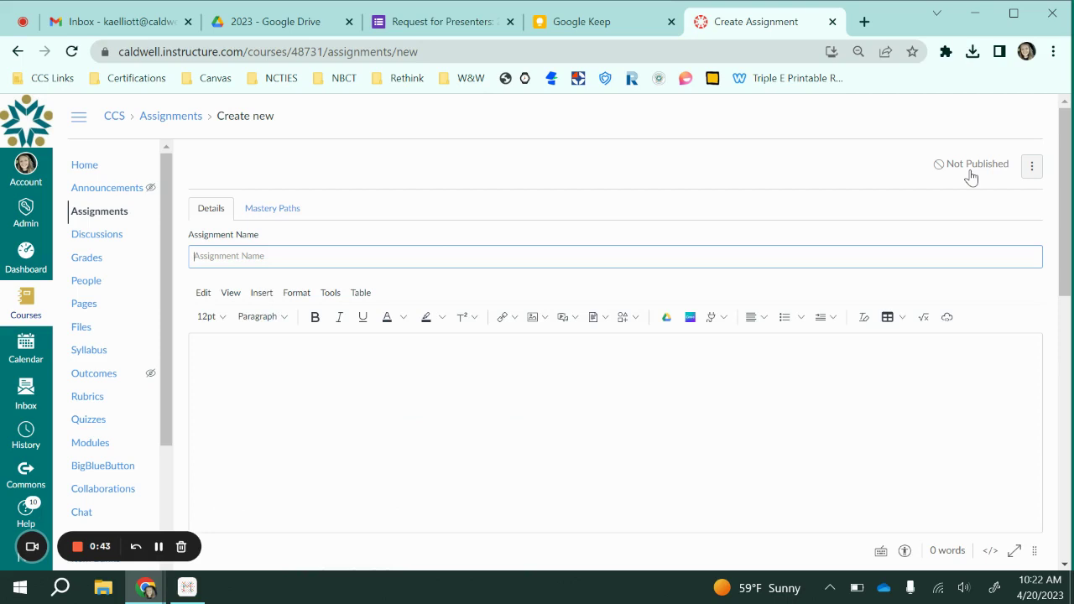
{"action": "left_click", "coordinate": [319, 255]}
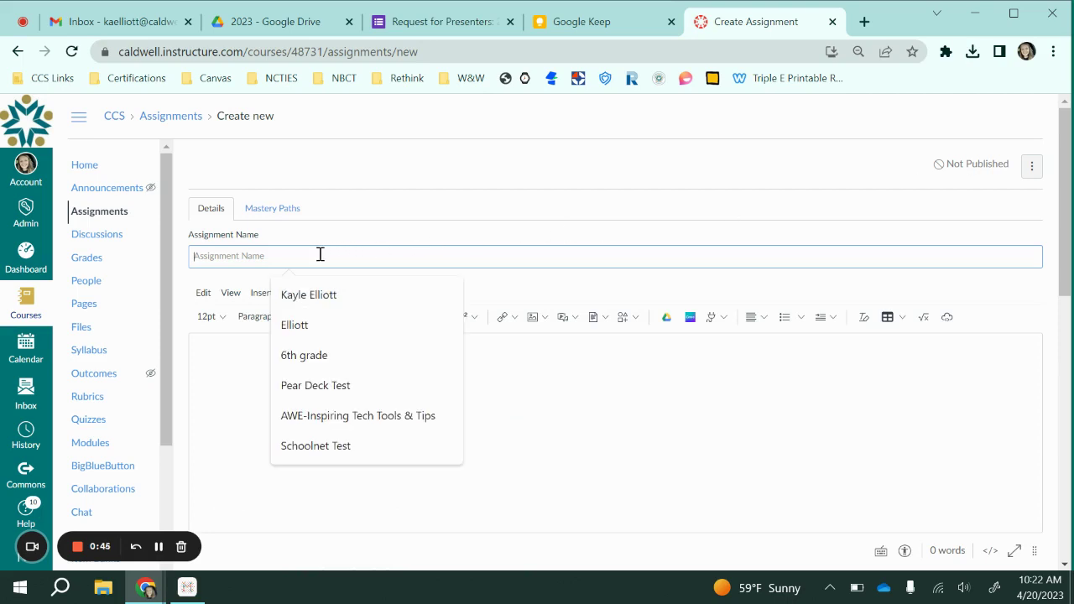
{"action": "type", "text": "T"}
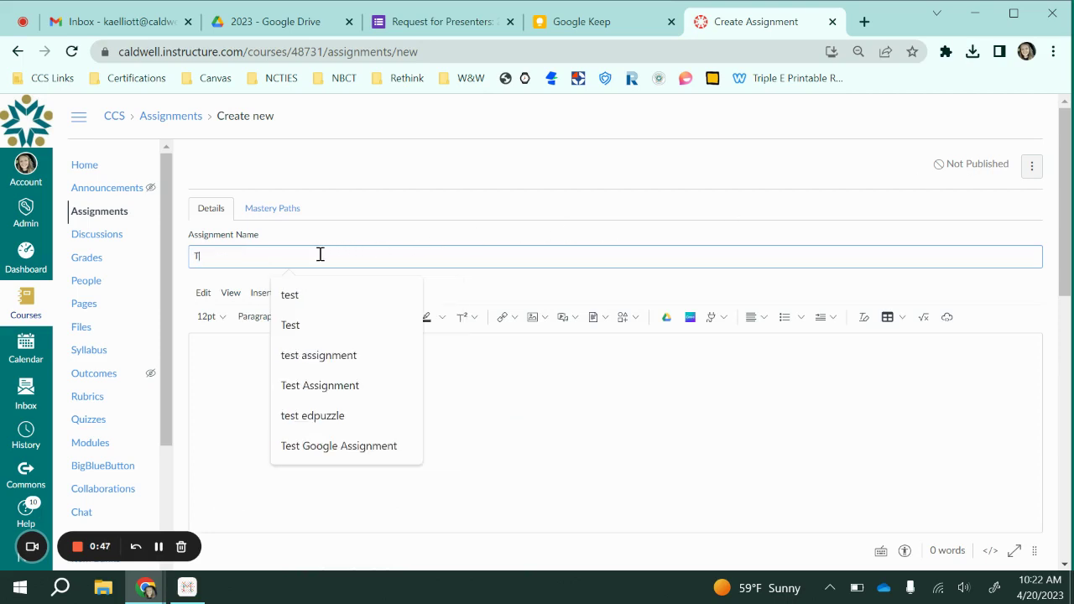
{"action": "type", "text": "est Assignment"}
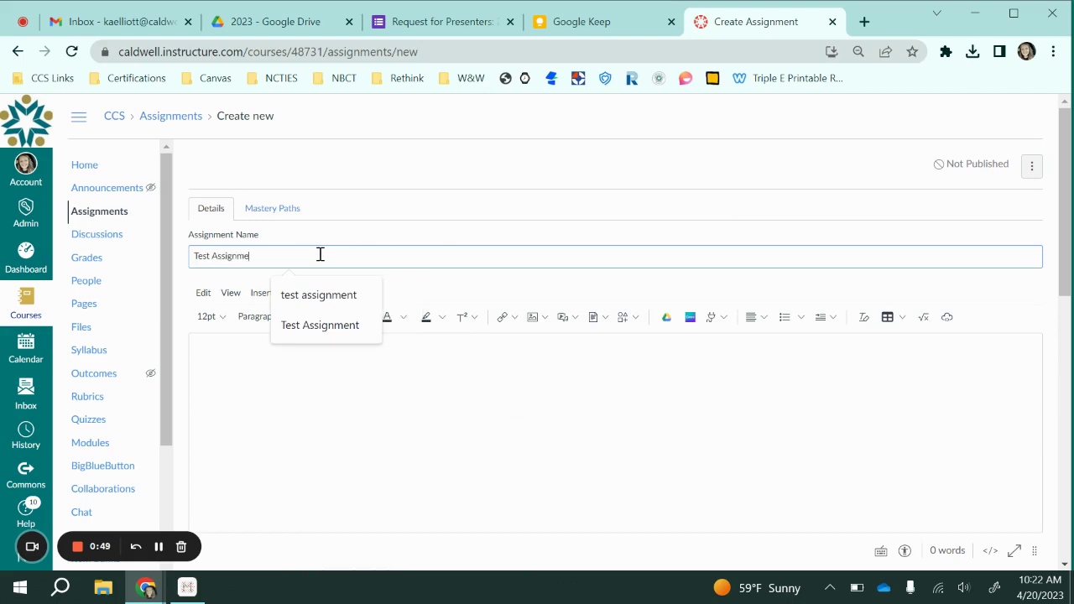
Write the assignment description on four separate lines: "Directions / Instructions", "Links", "Show pictures" and "embed documents"
{"action": "left_click", "coordinate": [255, 443]}
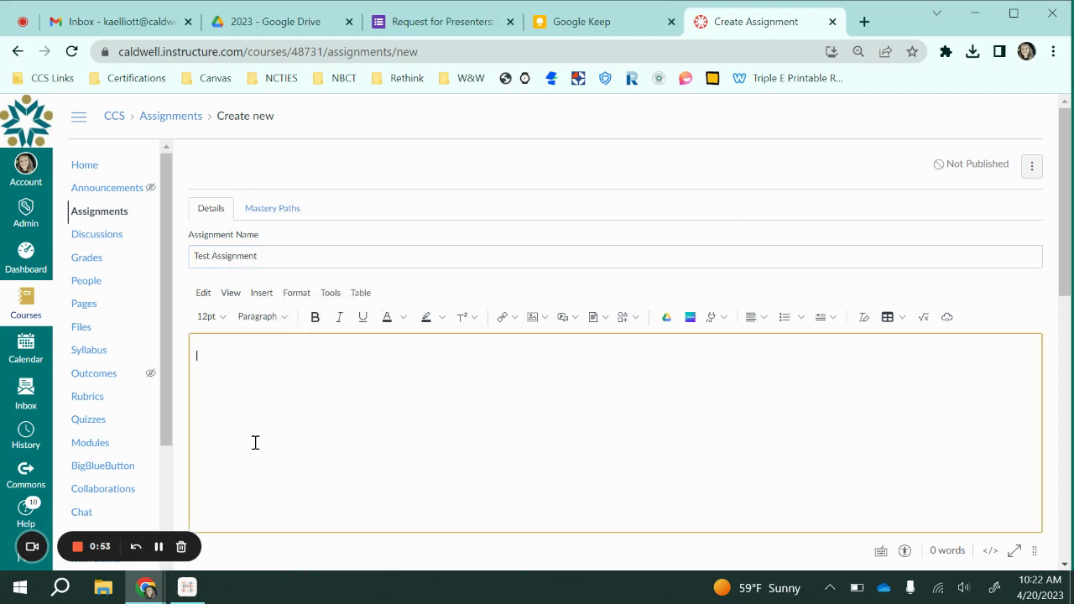
{"action": "scroll", "coordinate": [256, 442], "scroll_direction": "down", "scroll_amount": 2}
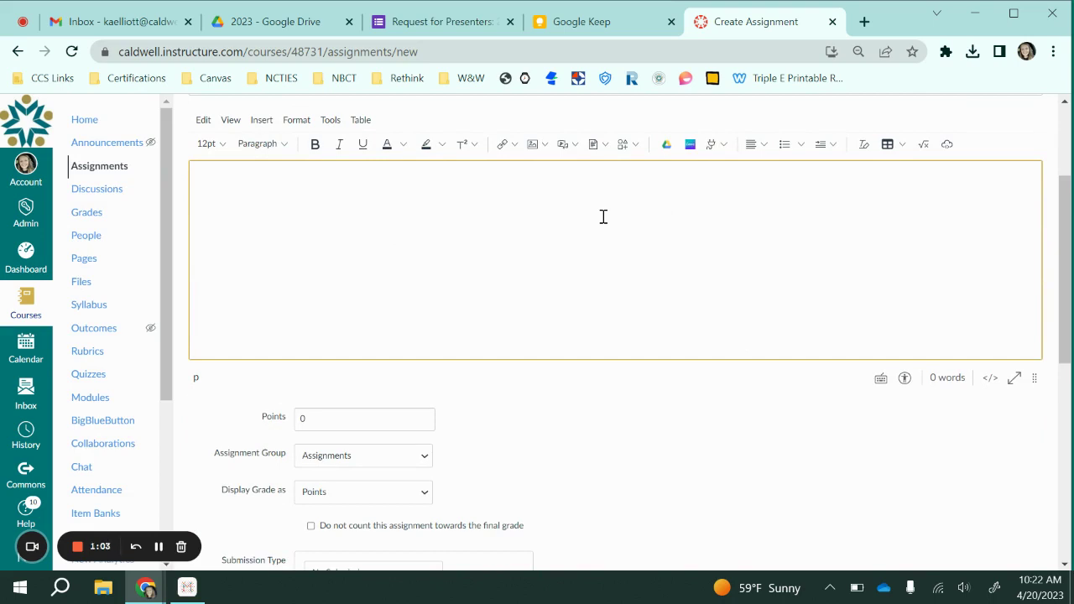
{"action": "type", "text": "Directions"}
{"action": "key", "text": "Return"}
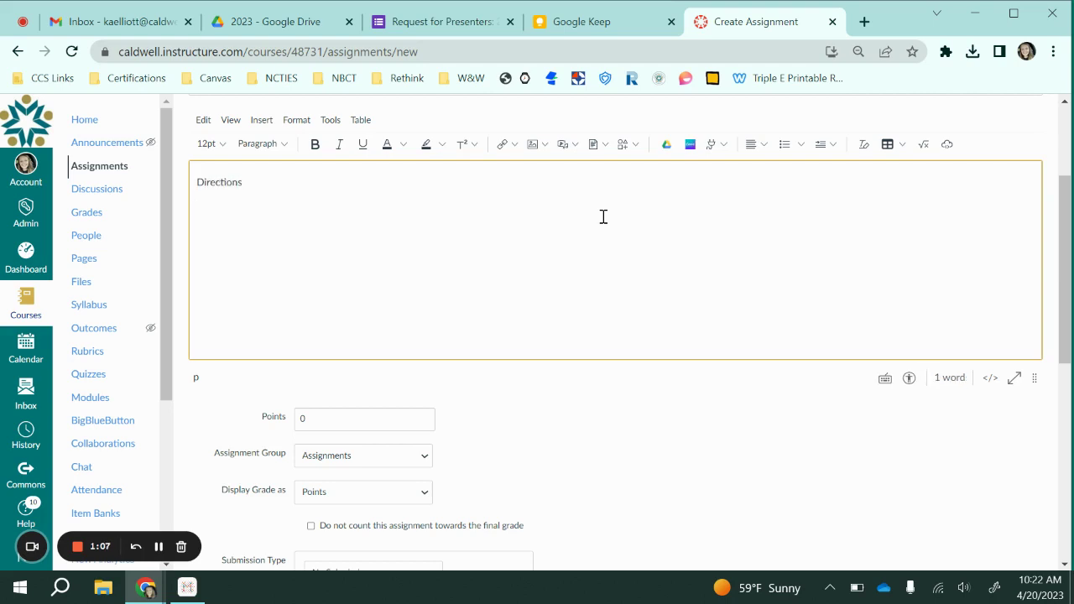
{"action": "type", "text": "/ Instructions"}
{"action": "key", "text": "Return"}
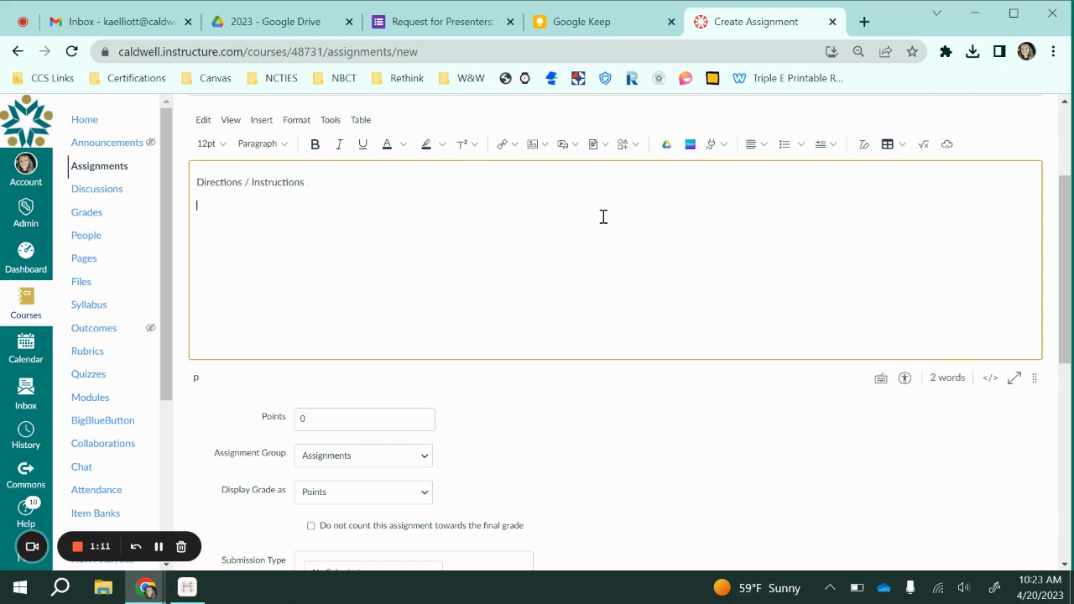
{"action": "type", "text": "Links"}
{"action": "key", "text": "Return"}
{"action": "type", "text": "Show pictures"}
{"action": "key", "text": "Return"}
{"action": "type", "text": "embed documents"}
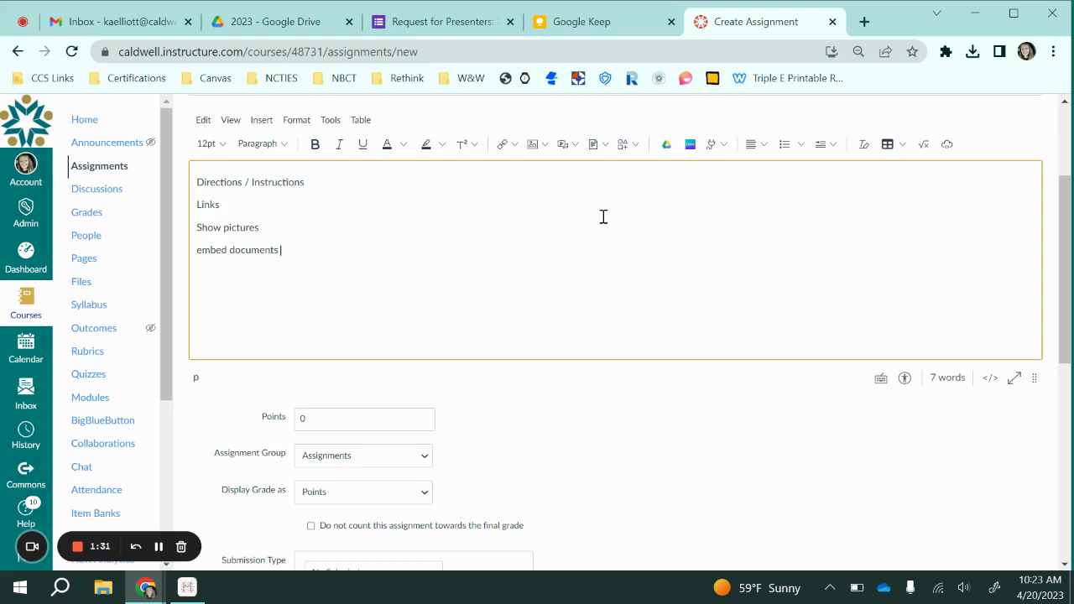
Set the assignment's points to 100
{"action": "scroll", "coordinate": [603, 217], "scroll_direction": "down", "scroll_amount": 4}
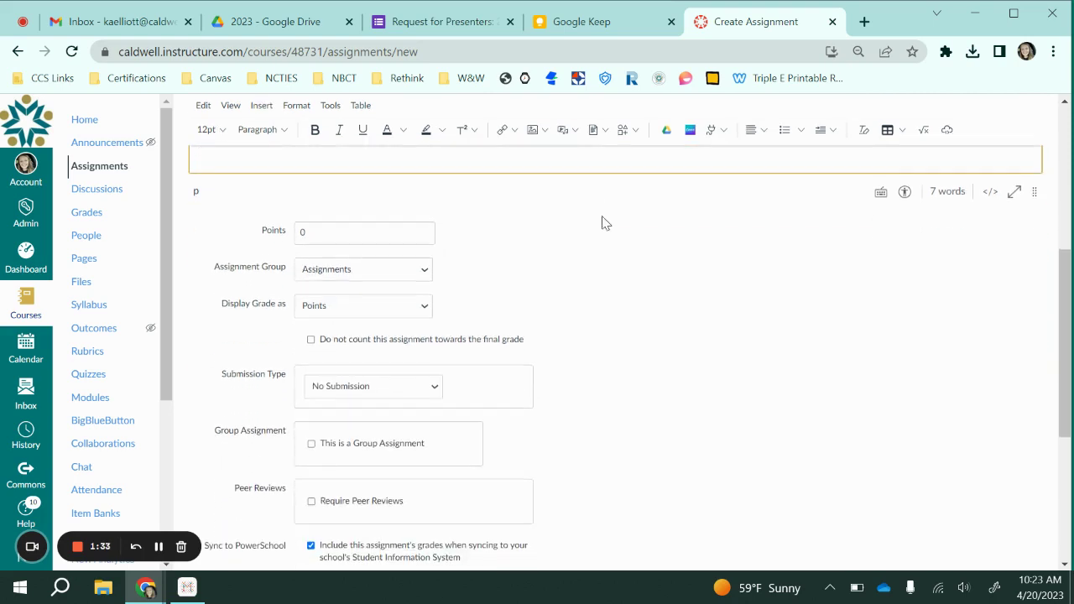
{"action": "left_click", "coordinate": [333, 232]}
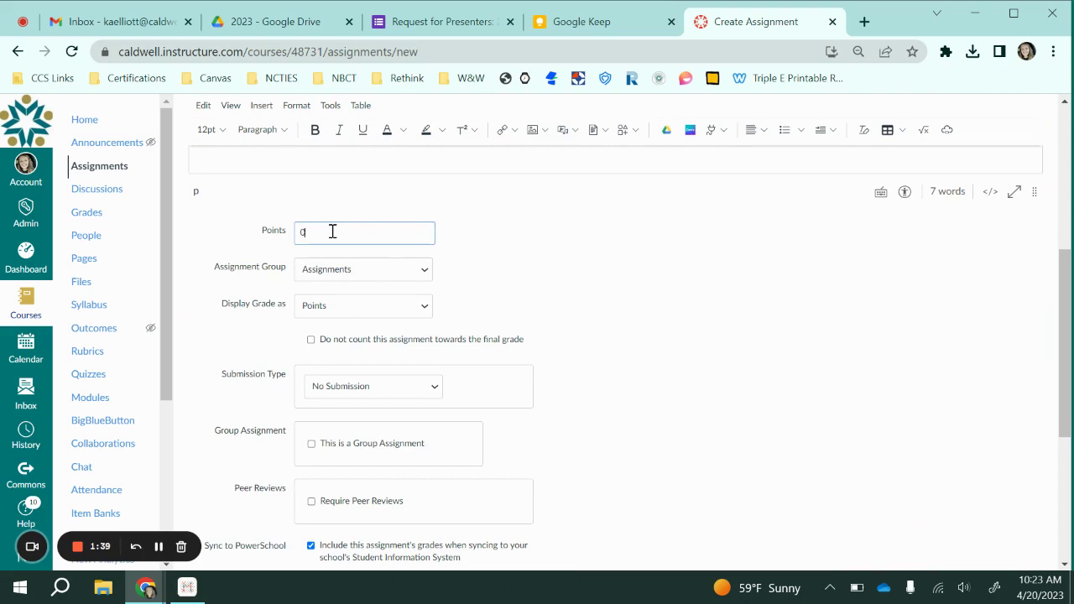
{"action": "key", "text": "BackSpace"}
{"action": "type", "text": "10"}
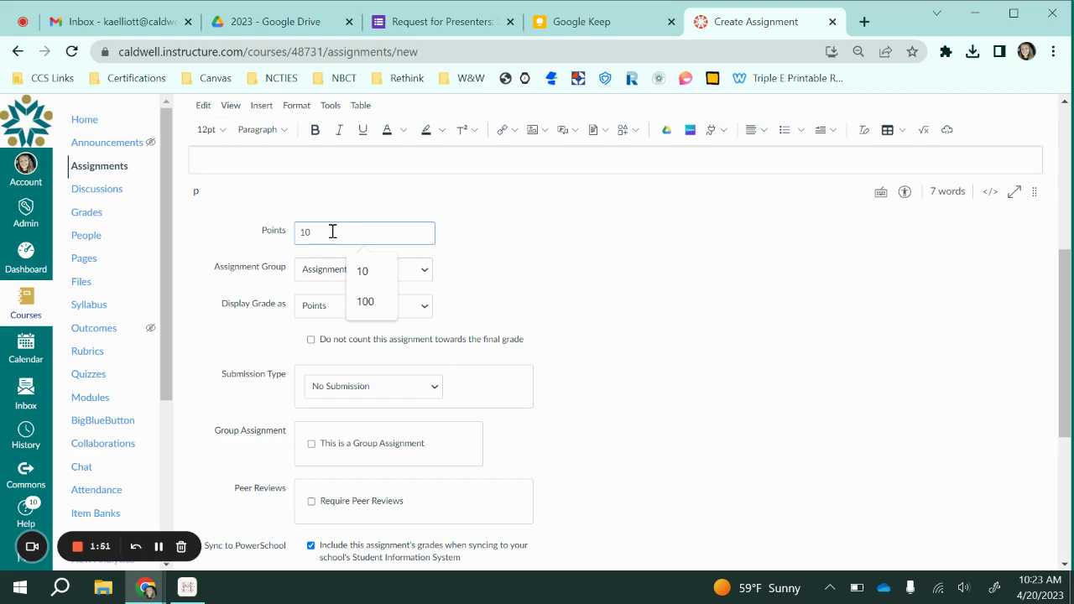
{"action": "type", "text": "0"}
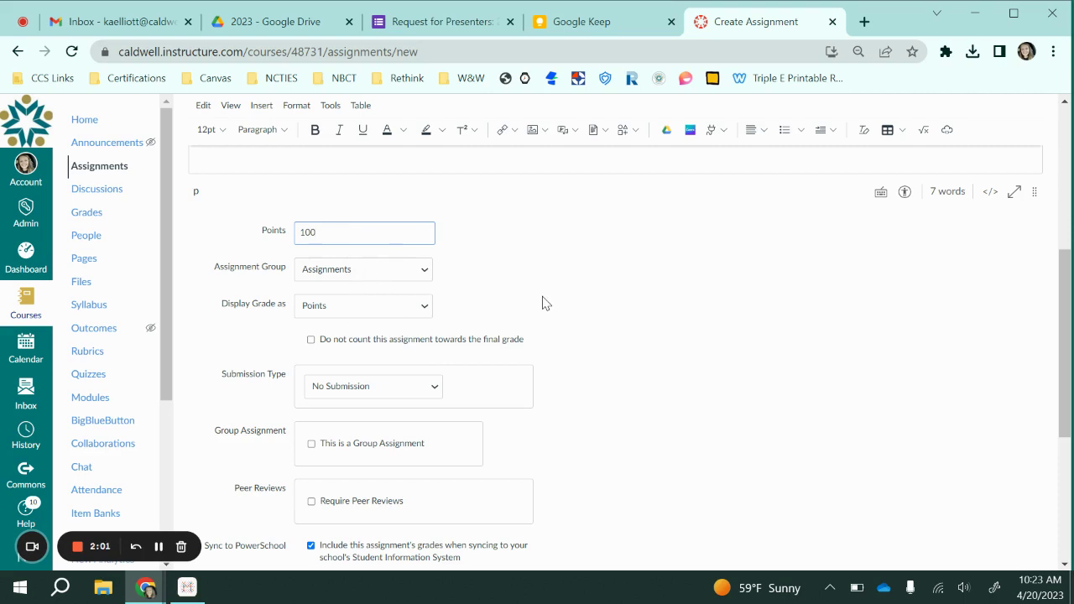
{"action": "scroll", "coordinate": [542, 302], "scroll_direction": "down", "scroll_amount": 2}
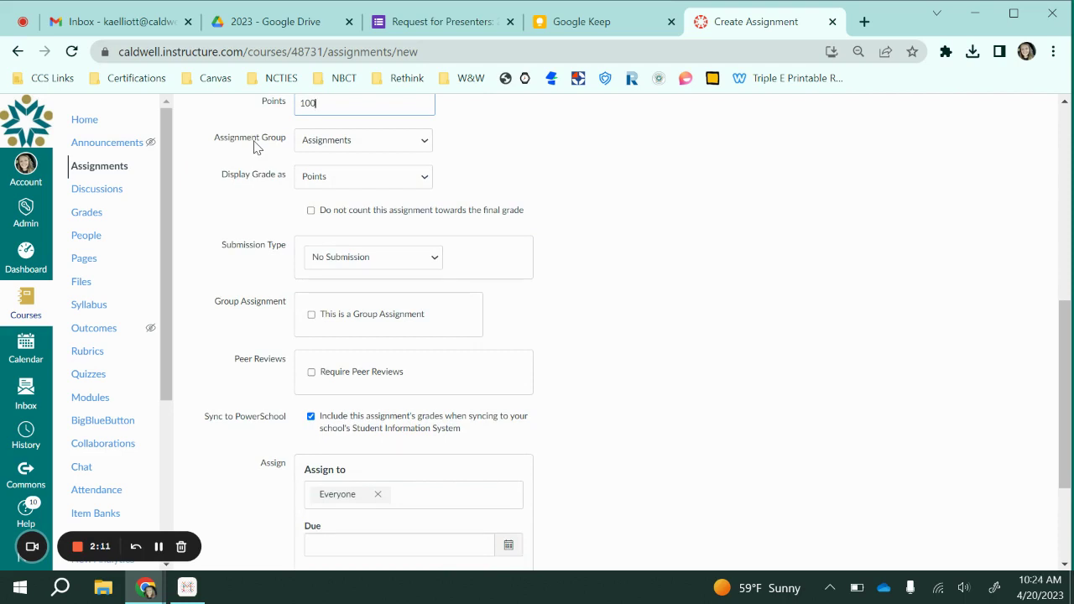
{"action": "left_click", "coordinate": [376, 144]}
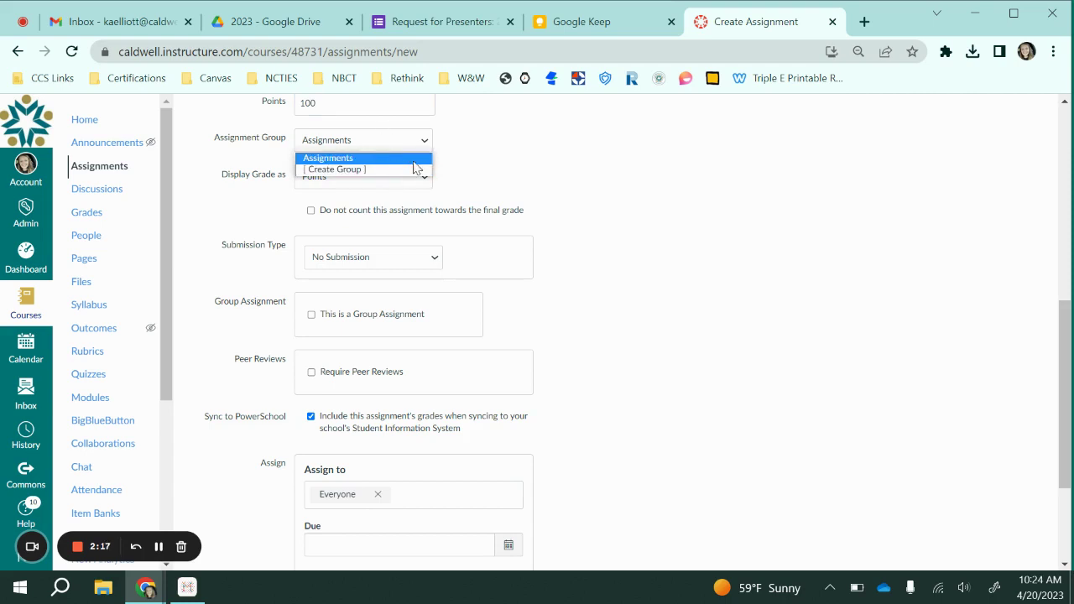
{"action": "left_click", "coordinate": [447, 161]}
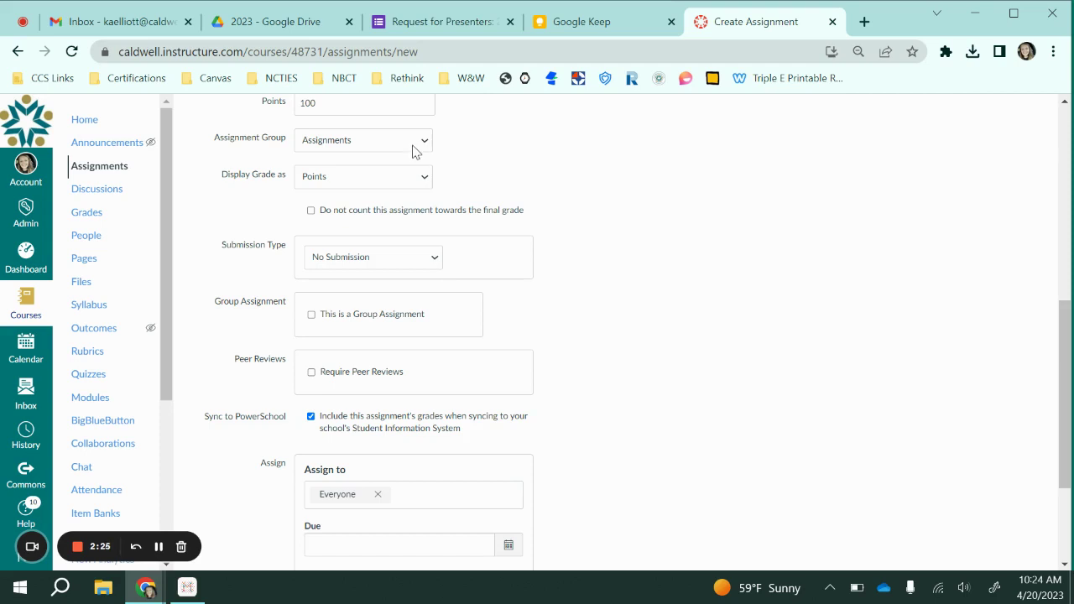
{"action": "left_click", "coordinate": [413, 143]}
{"action": "left_click", "coordinate": [468, 164]}
{"action": "scroll", "coordinate": [468, 165], "scroll_direction": "down", "scroll_amount": 2}
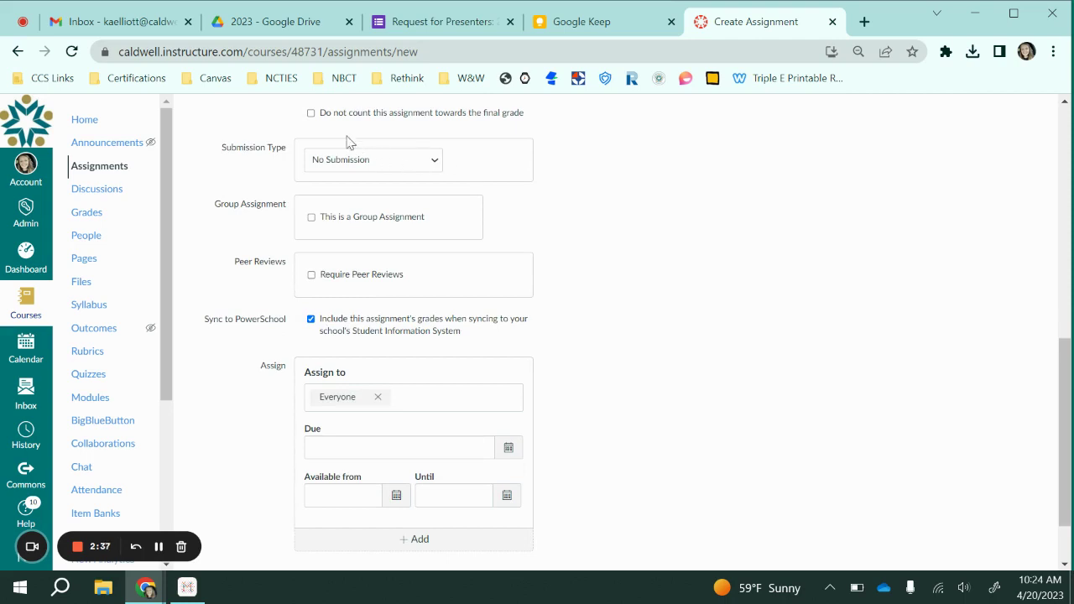
{"action": "left_click", "coordinate": [310, 116]}
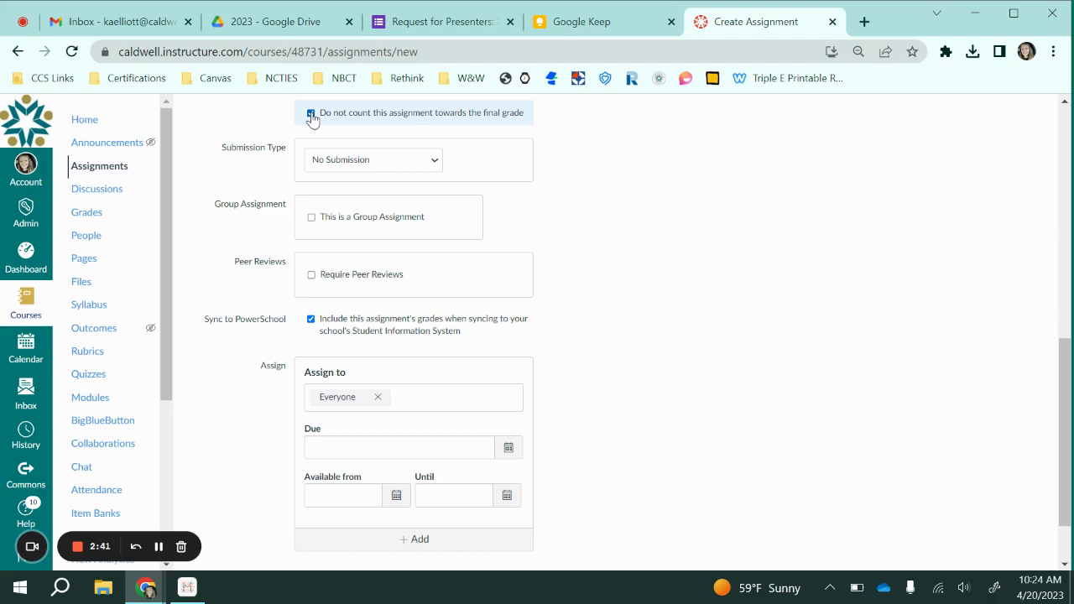
{"action": "left_click", "coordinate": [311, 115]}
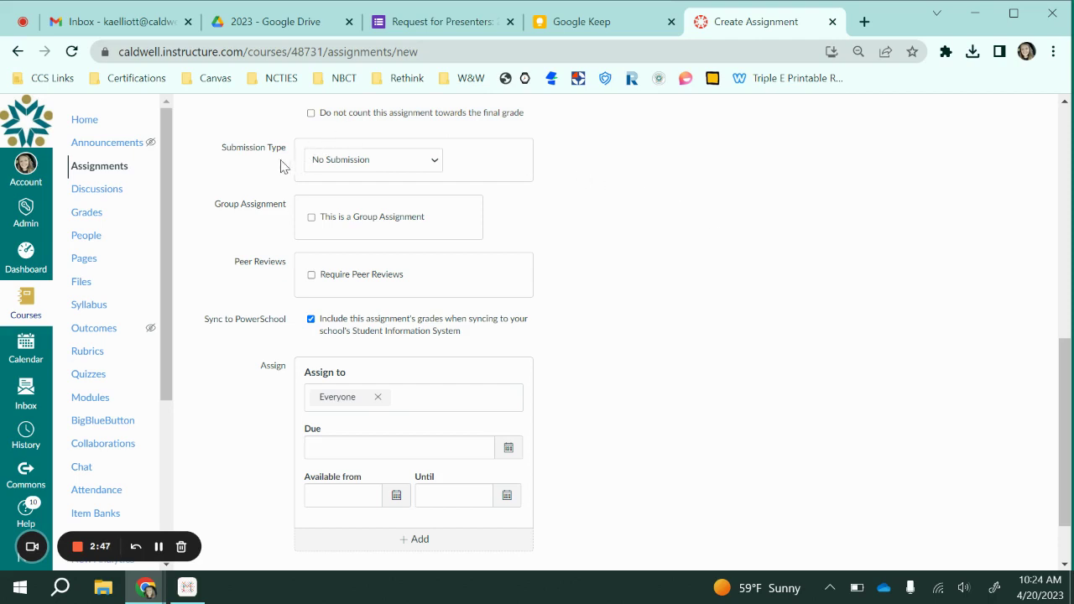
Set the submission type to Online and allow Text Entry, Website URL and Media Recordings
{"action": "left_click", "coordinate": [415, 166]}
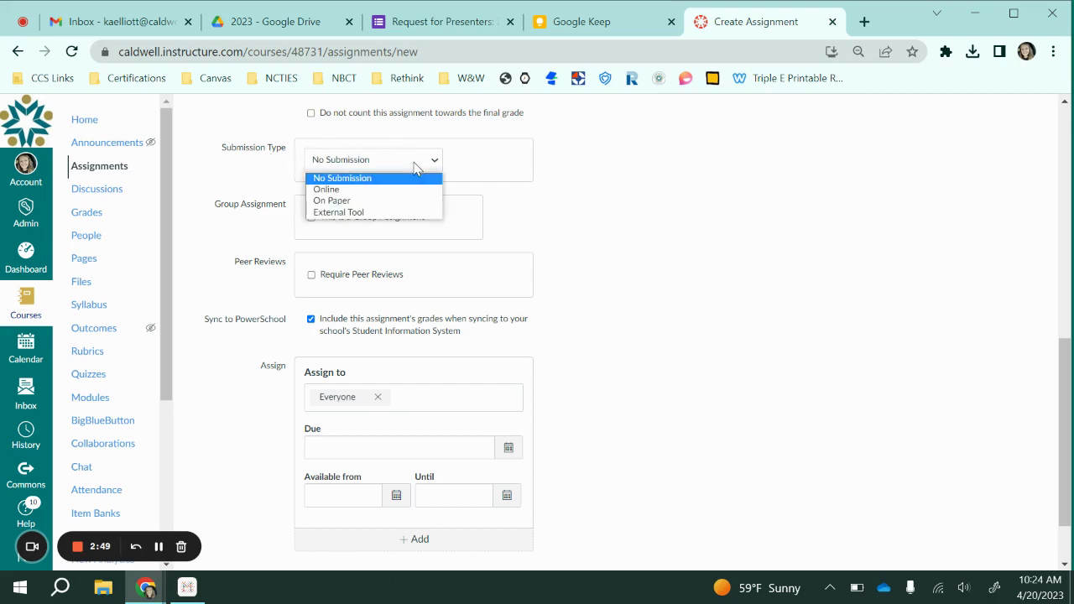
{"action": "left_click", "coordinate": [349, 190]}
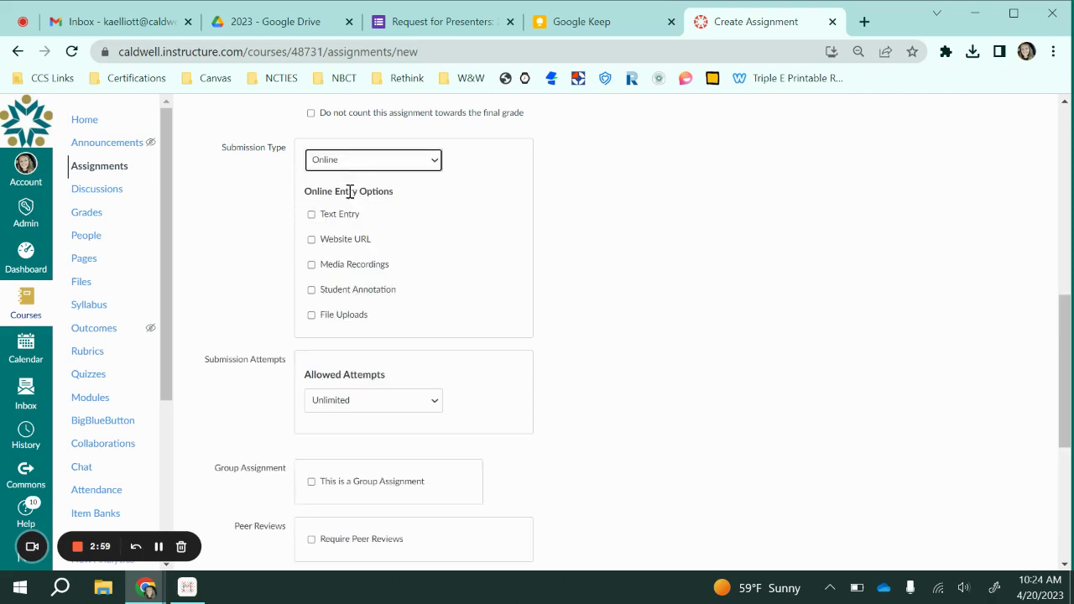
{"action": "left_click", "coordinate": [311, 215]}
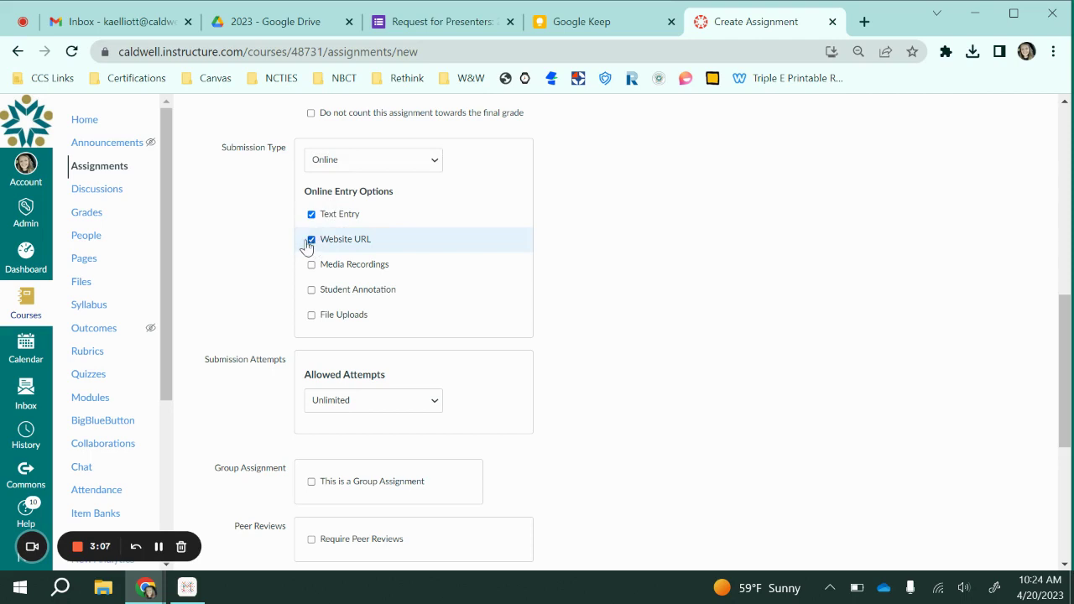
{"action": "left_click", "coordinate": [310, 240]}
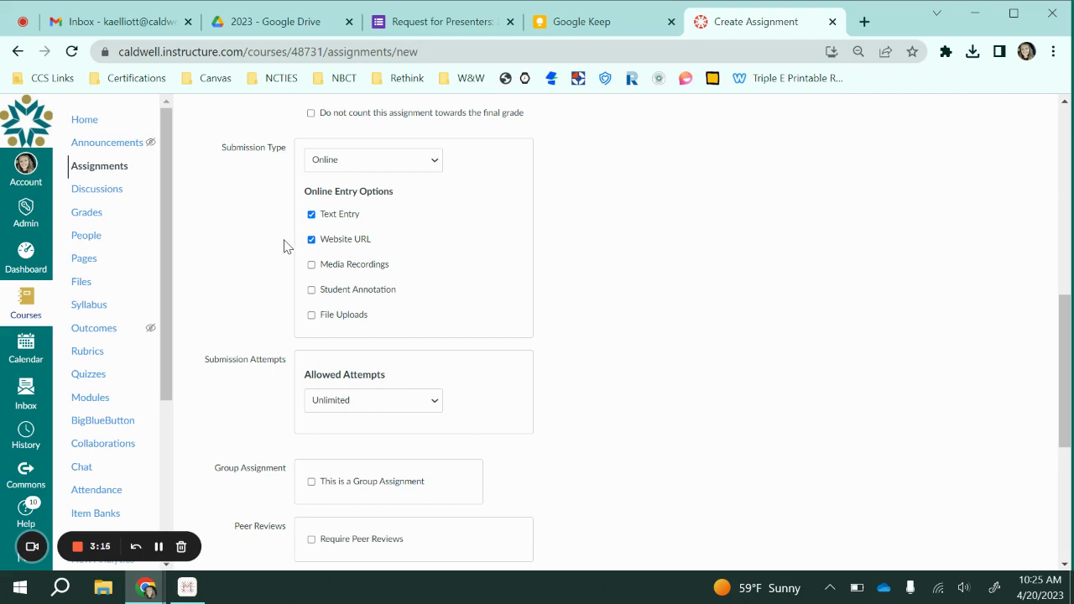
{"action": "left_click", "coordinate": [310, 266]}
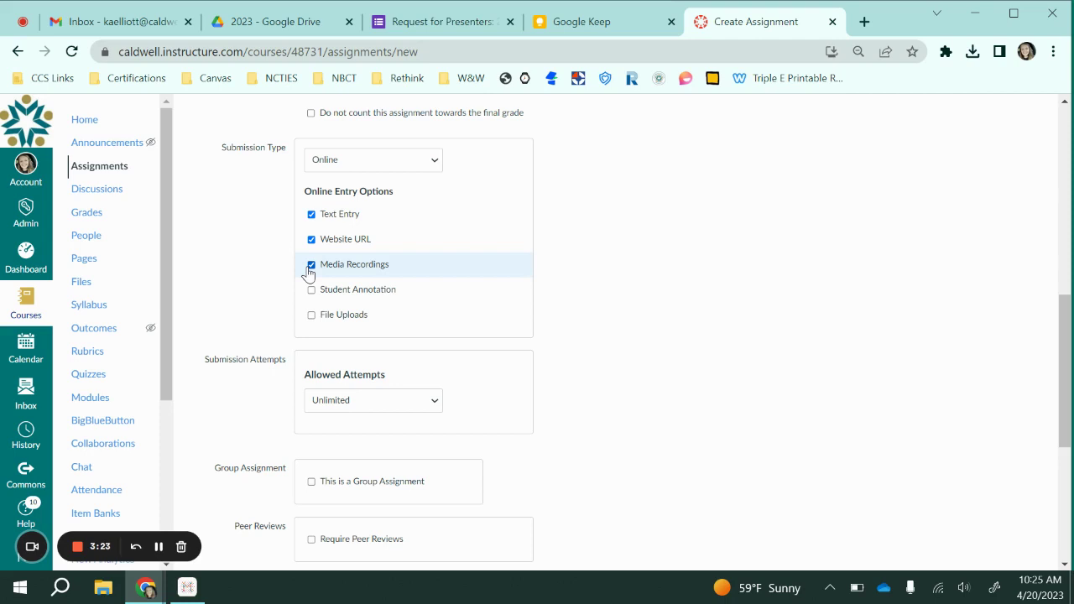
Try the Student Annotation entry option, leave it disabled, and allow File Uploads for online submissions
{"action": "left_click", "coordinate": [310, 290]}
{"action": "left_click", "coordinate": [311, 291]}
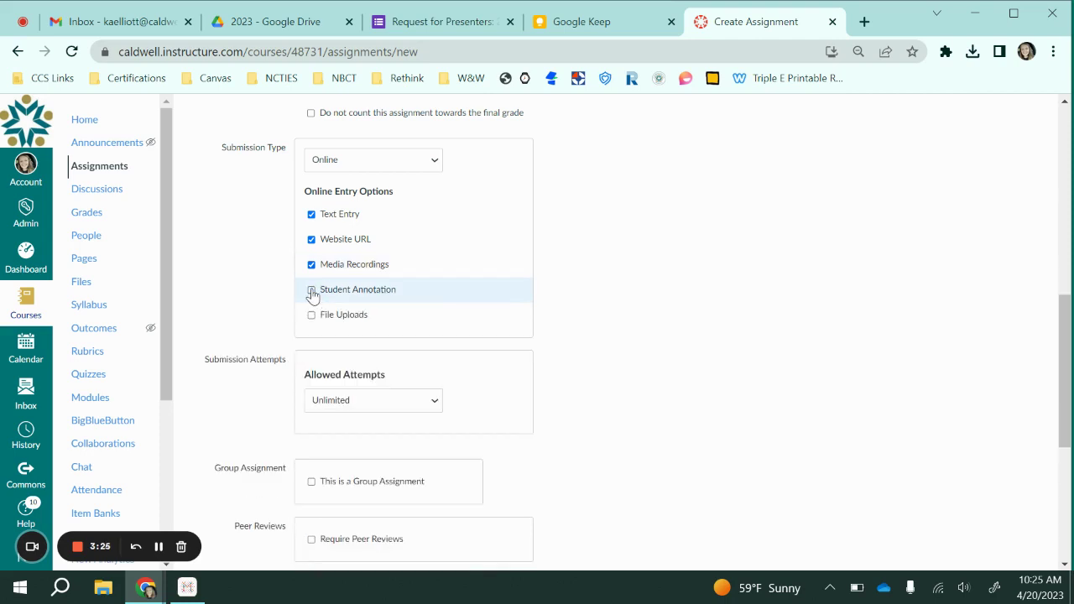
{"action": "left_click", "coordinate": [311, 292]}
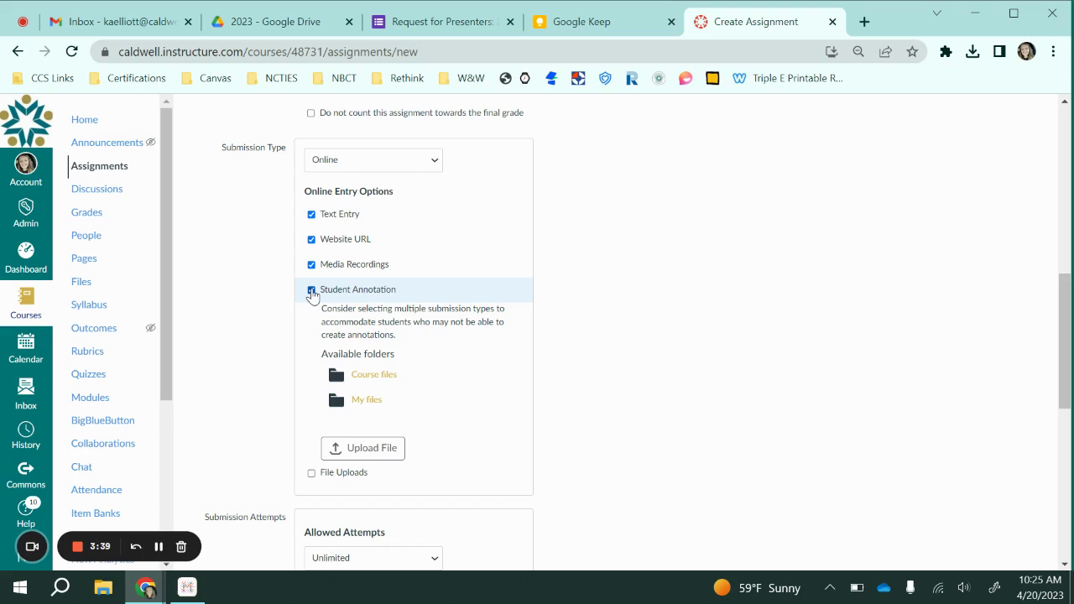
{"action": "left_click", "coordinate": [311, 291]}
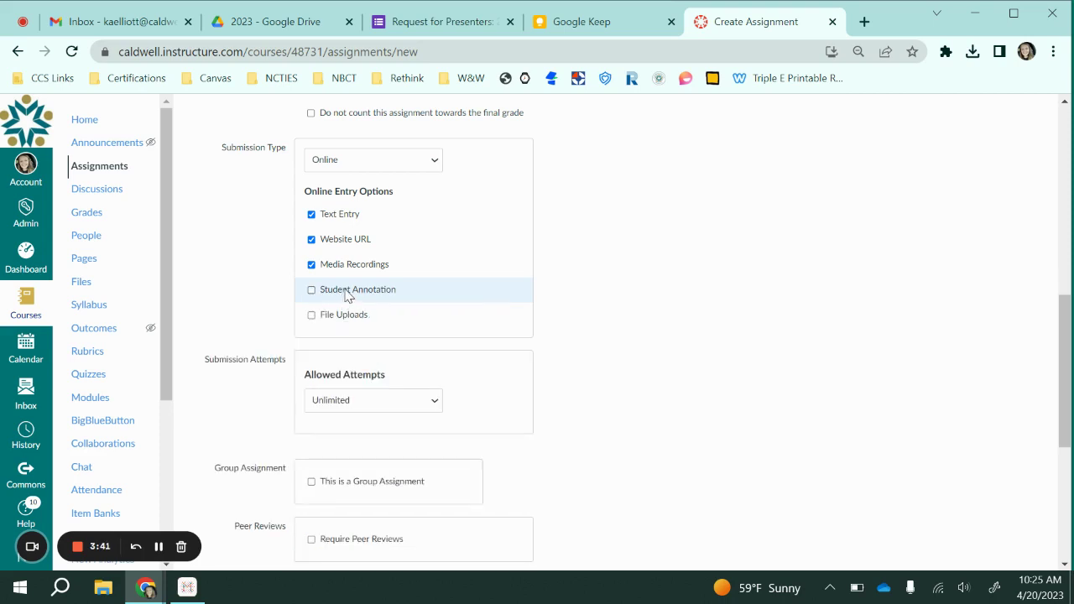
{"action": "left_click", "coordinate": [349, 290]}
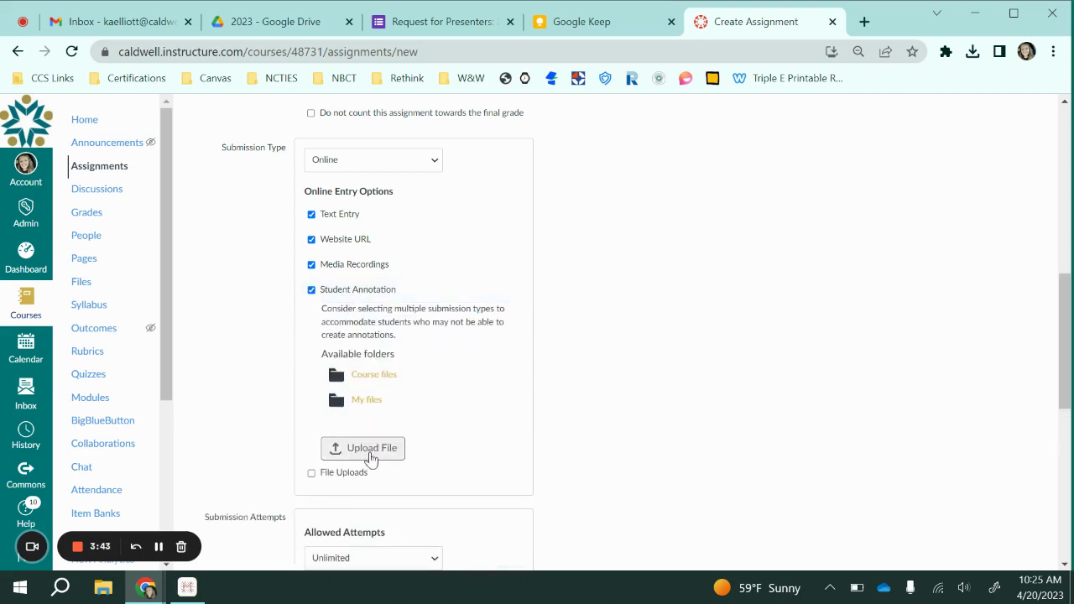
{"action": "left_click", "coordinate": [335, 293]}
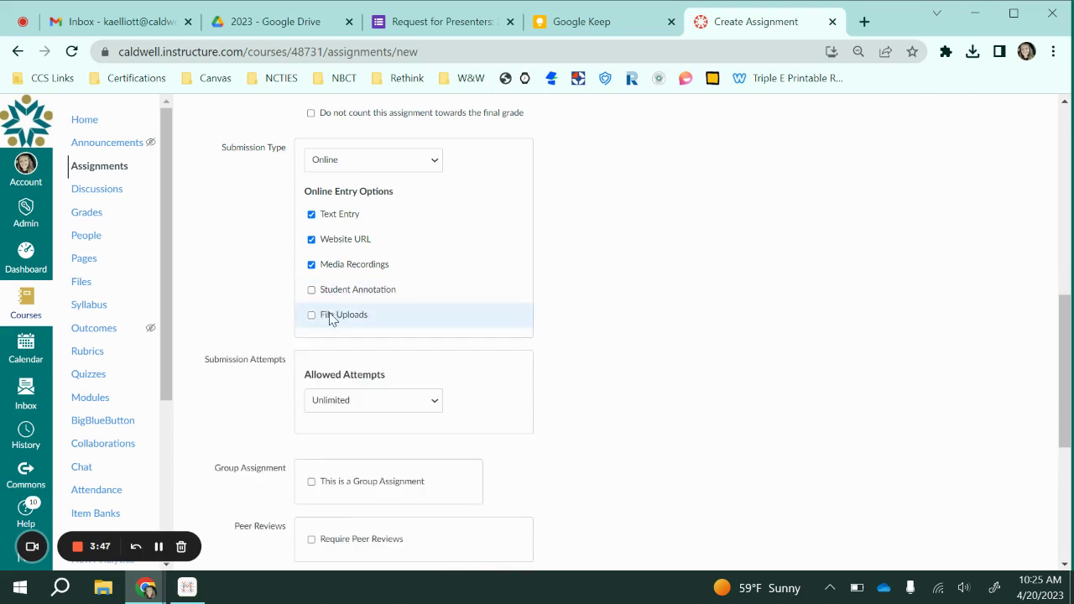
{"action": "left_click", "coordinate": [330, 315]}
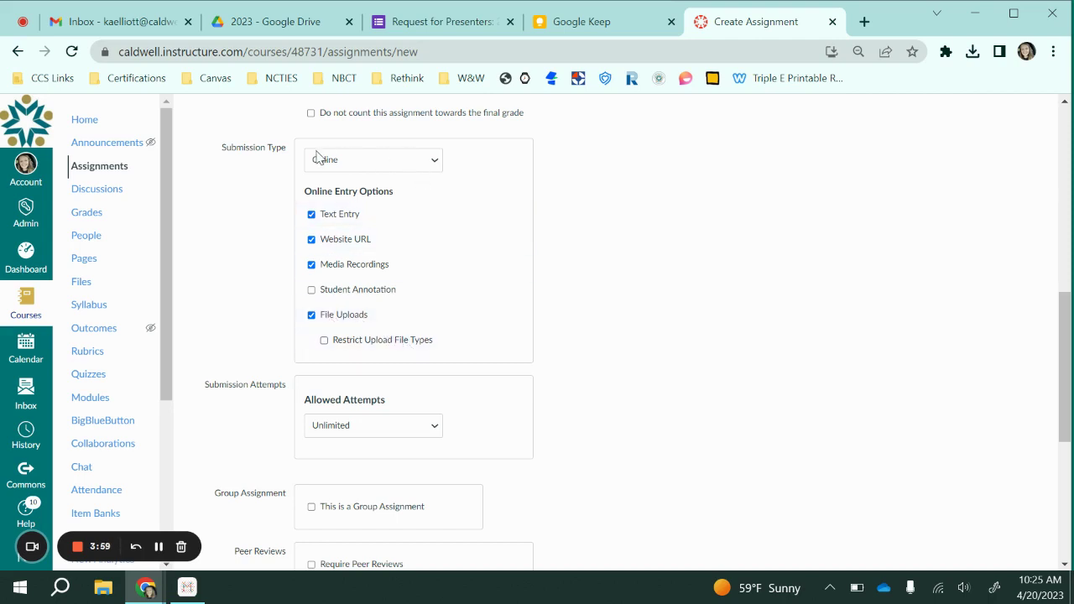
Try the On Paper submission type and finally set the submission type to External Tool
{"action": "left_click", "coordinate": [421, 163]}
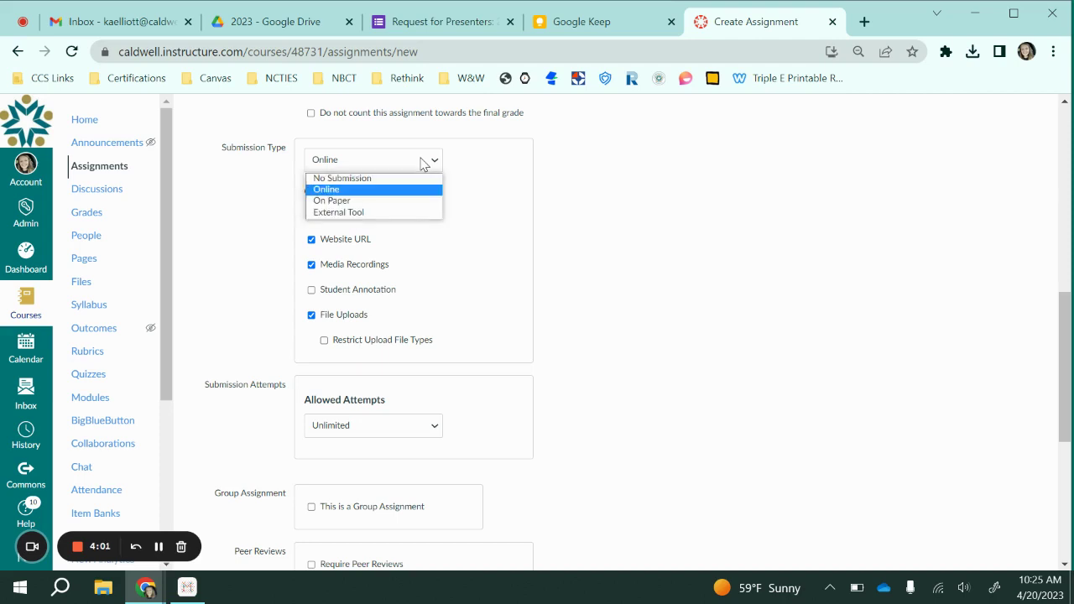
{"action": "left_click", "coordinate": [412, 202]}
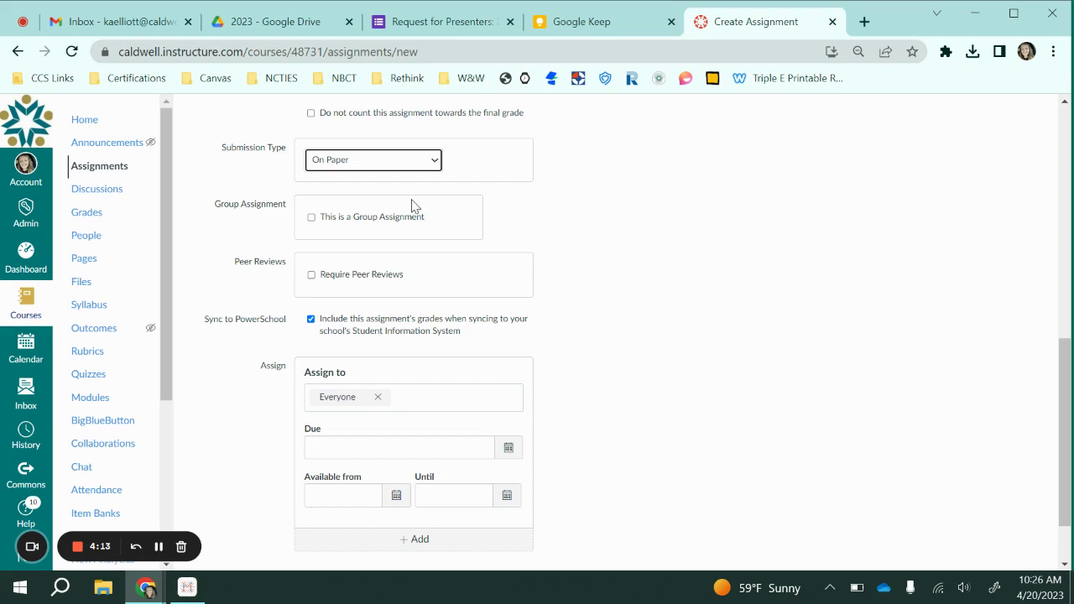
{"action": "left_click", "coordinate": [382, 164]}
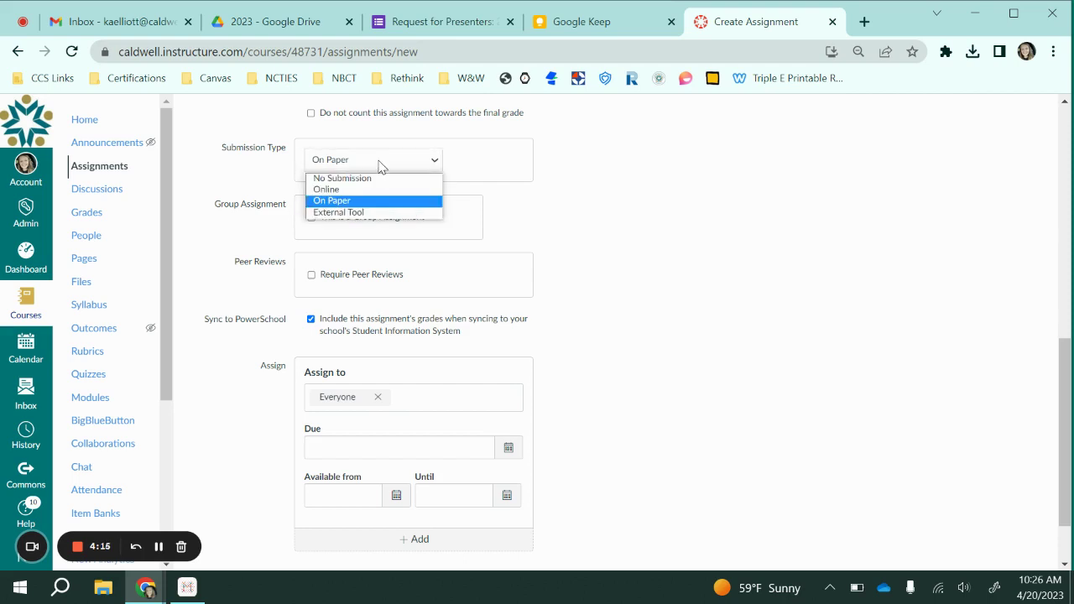
{"action": "left_click", "coordinate": [361, 215]}
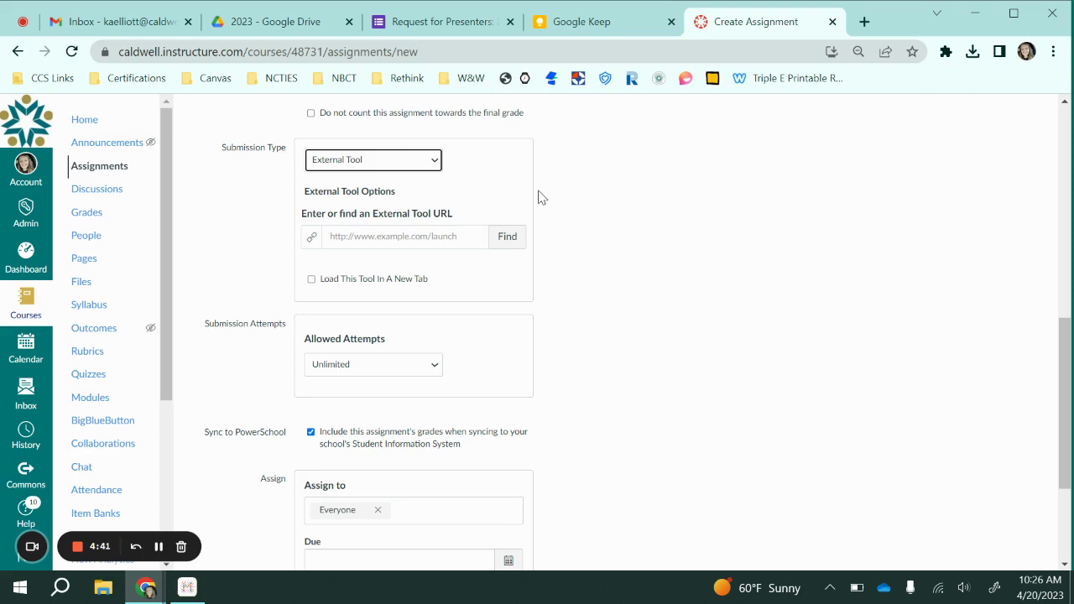
Set the assignment's submission type back to Online
{"action": "scroll", "coordinate": [541, 197], "scroll_direction": "down", "scroll_amount": 1}
{"action": "left_click", "coordinate": [424, 118]}
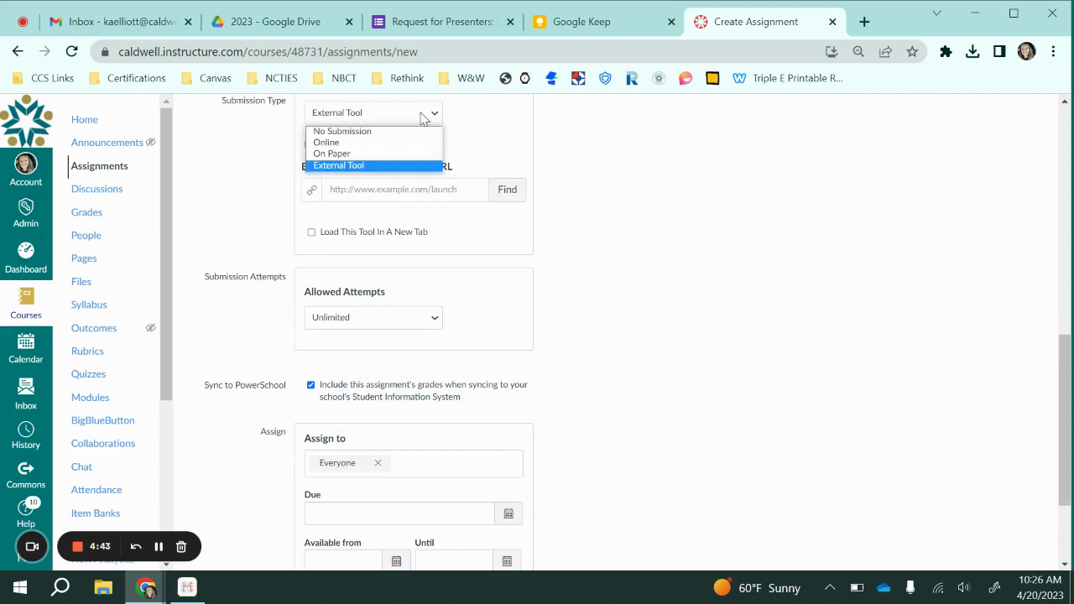
{"action": "left_click", "coordinate": [365, 143]}
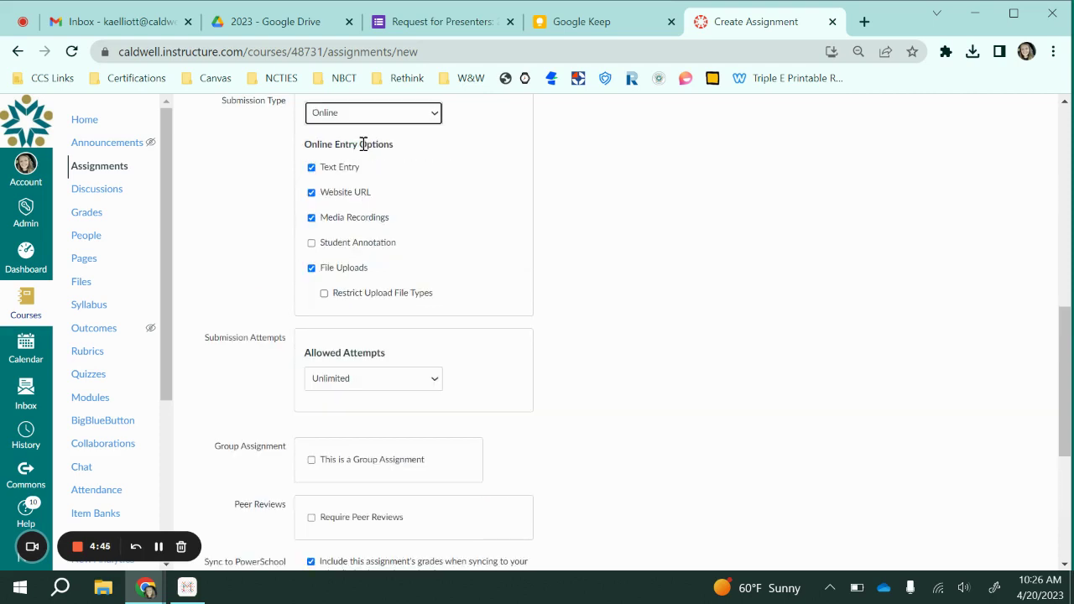
Try limiting the allowed submission attempts to 3, and return the setting to Unlimited
{"action": "scroll", "coordinate": [611, 322], "scroll_direction": "down", "scroll_amount": 3}
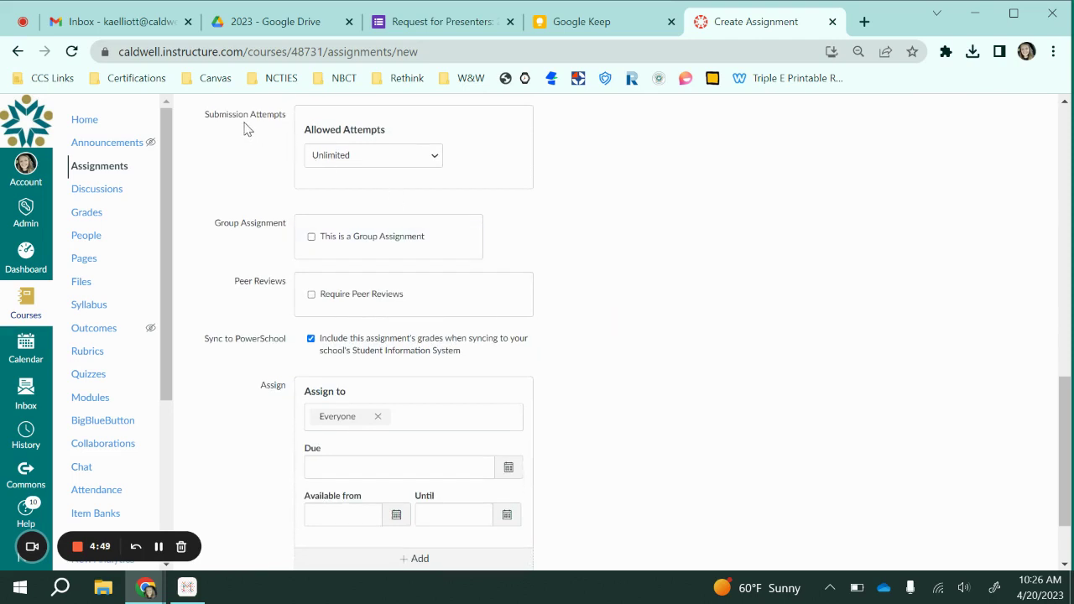
{"action": "left_click", "coordinate": [353, 156]}
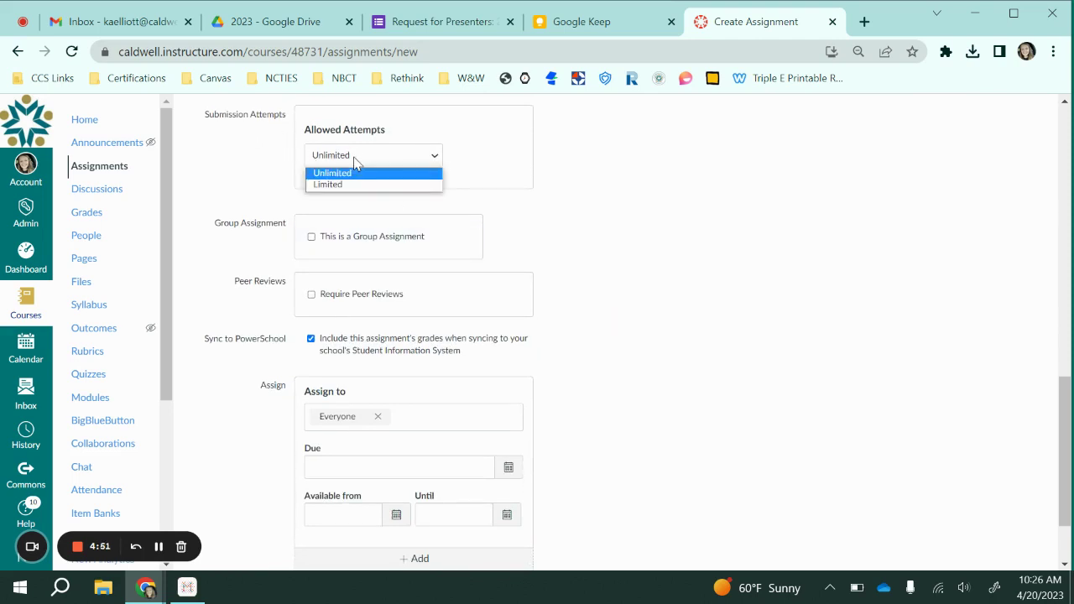
{"action": "left_click", "coordinate": [355, 162]}
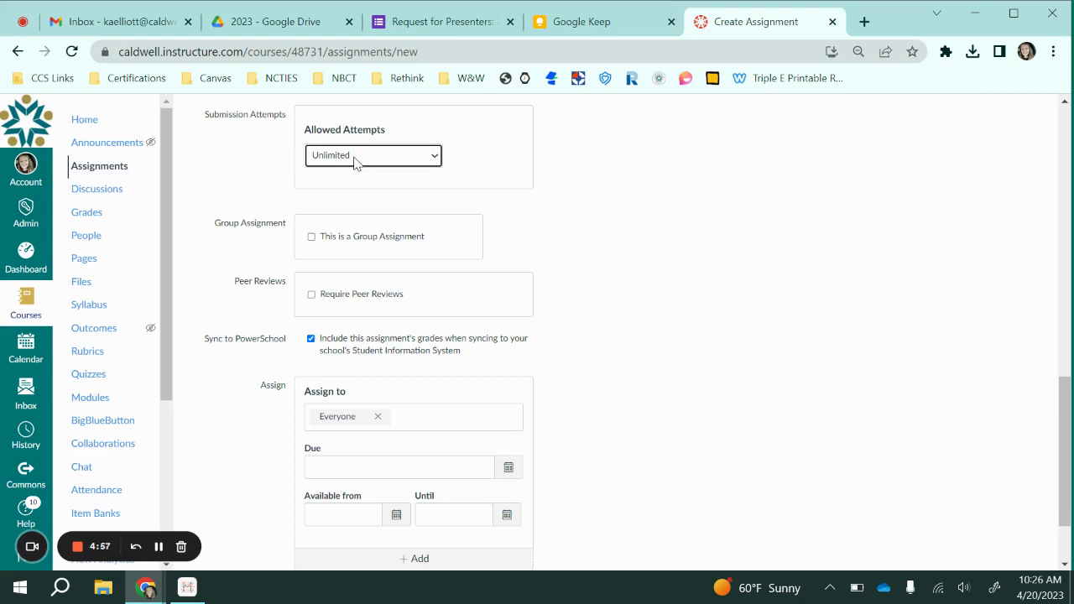
{"action": "left_click", "coordinate": [355, 159]}
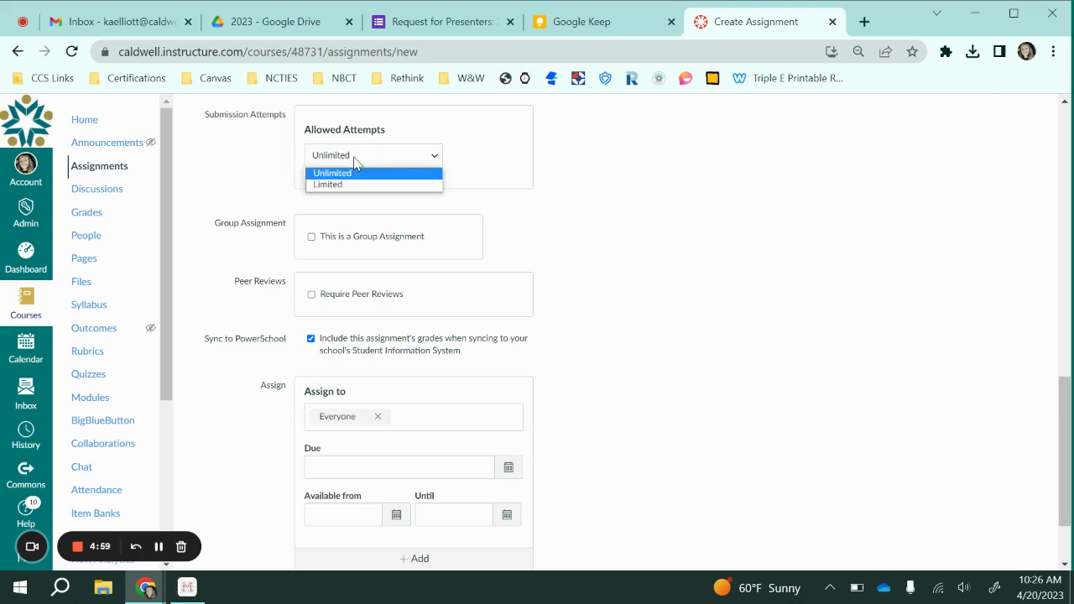
{"action": "left_click", "coordinate": [364, 182]}
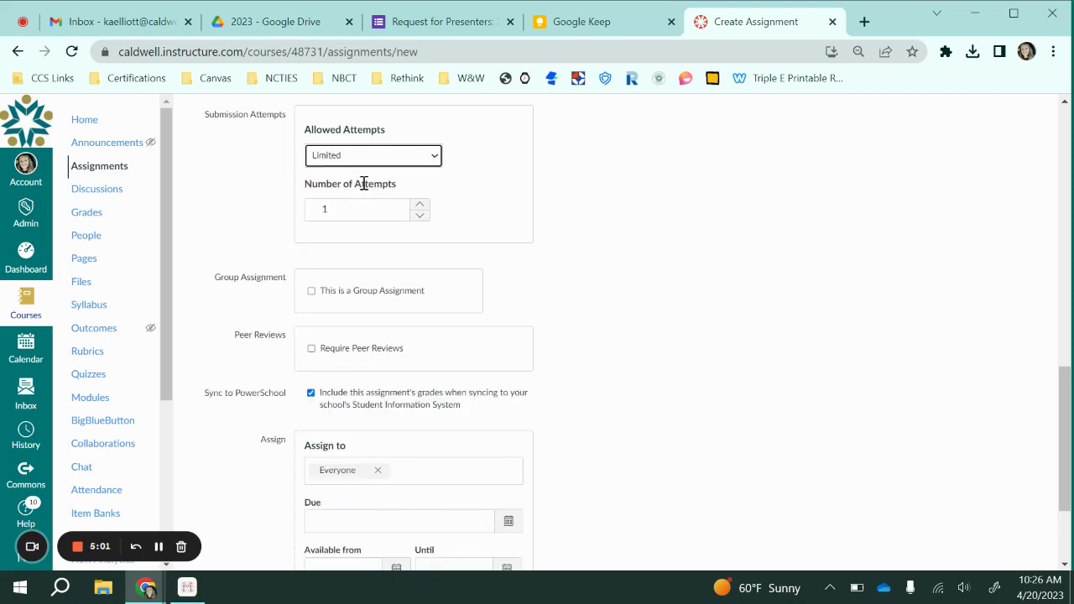
{"action": "left_click", "coordinate": [418, 205]}
{"action": "left_click", "coordinate": [490, 212]}
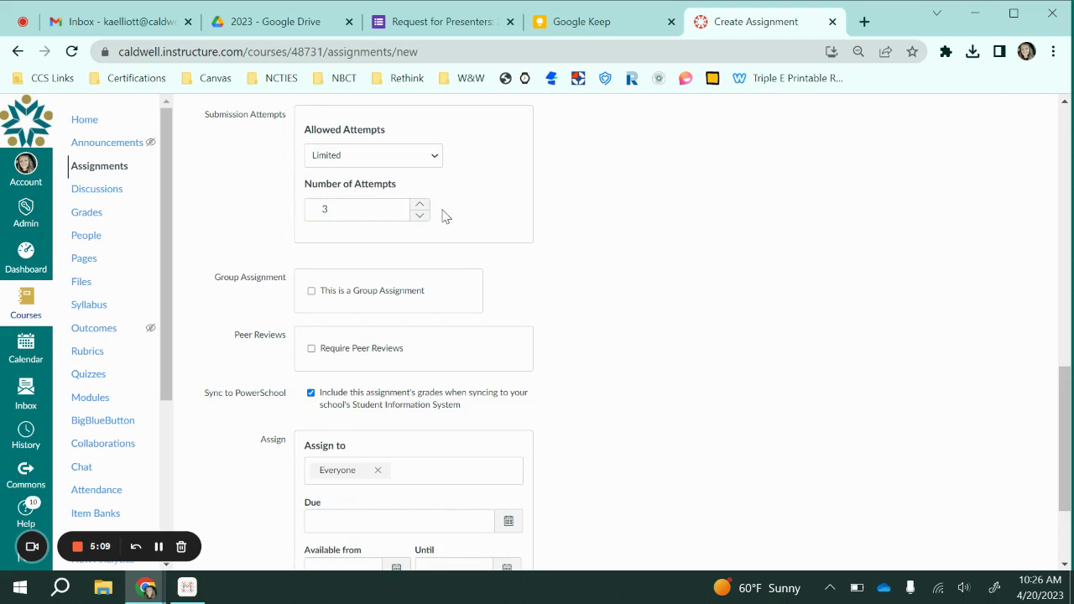
{"action": "left_click", "coordinate": [409, 156]}
{"action": "left_click", "coordinate": [375, 178]}
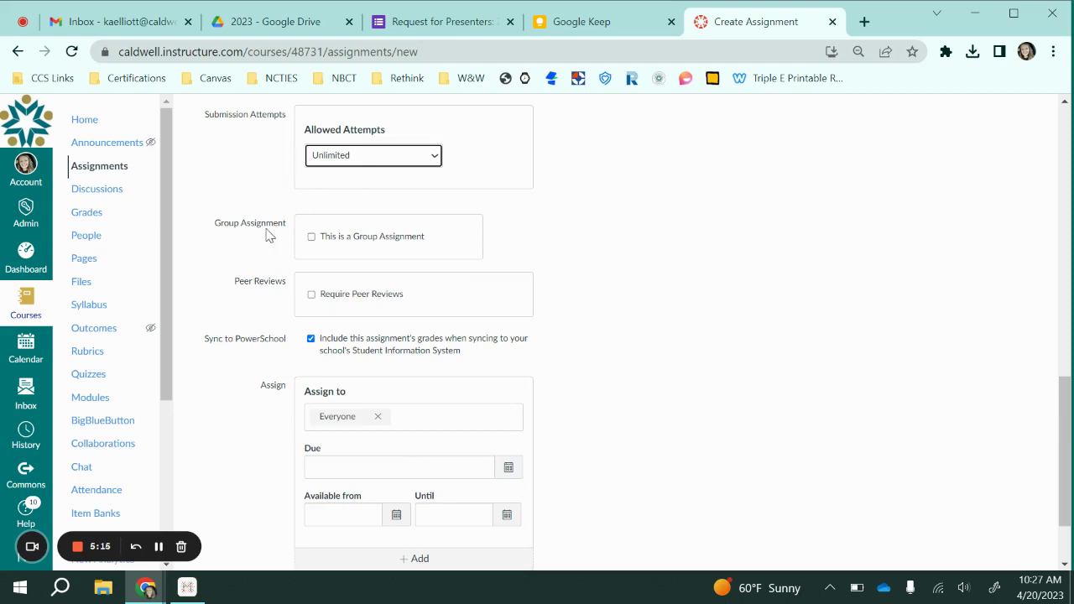
Try making this a group assignment, dismiss the group set creation, and disable the group option again
{"action": "left_click", "coordinate": [339, 236]}
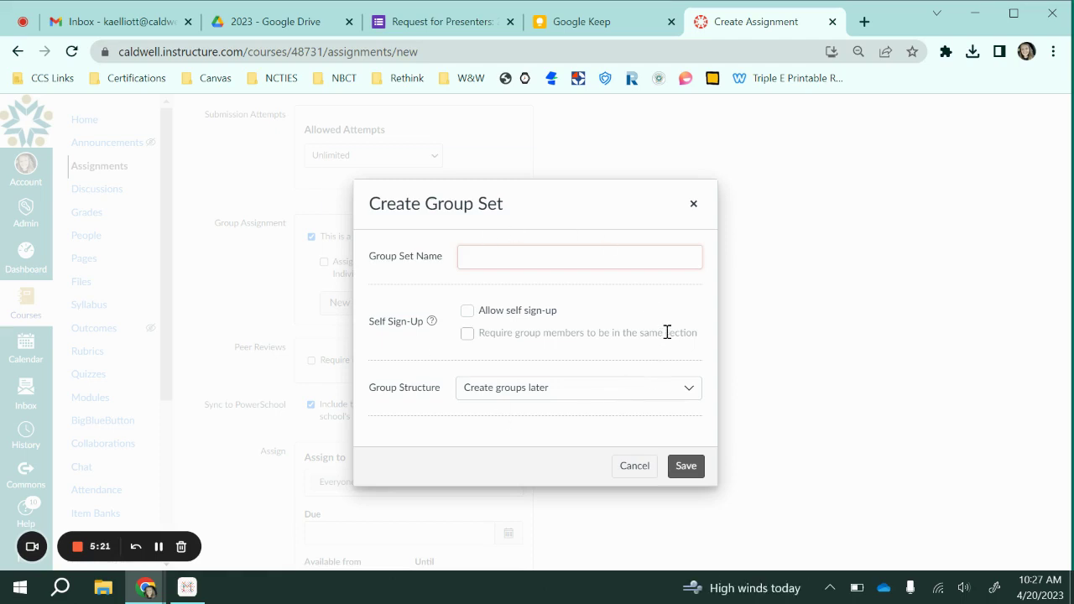
{"action": "left_click", "coordinate": [694, 206]}
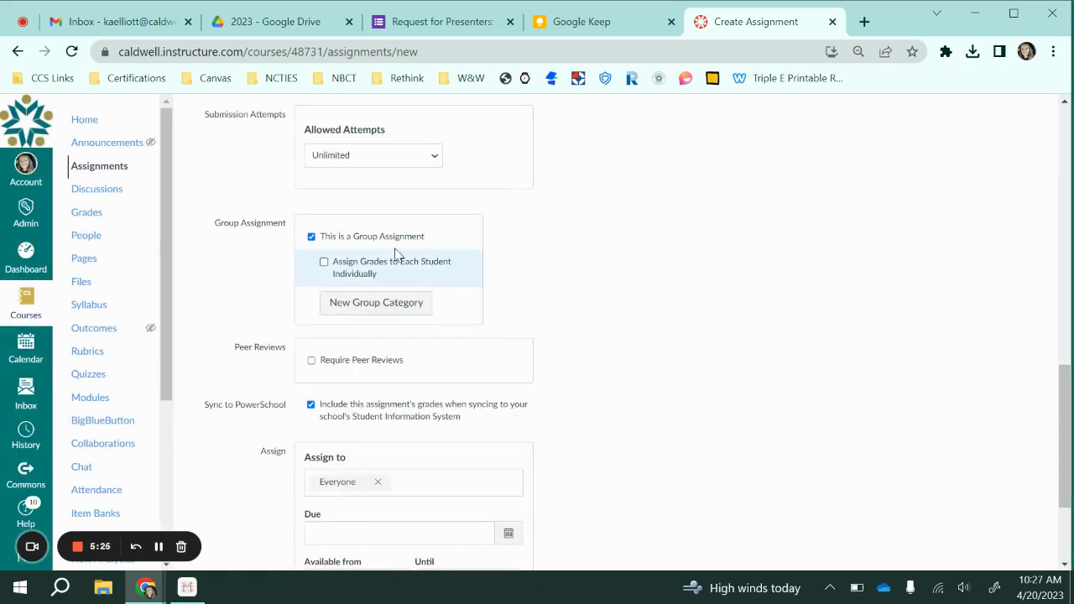
{"action": "left_click", "coordinate": [370, 237]}
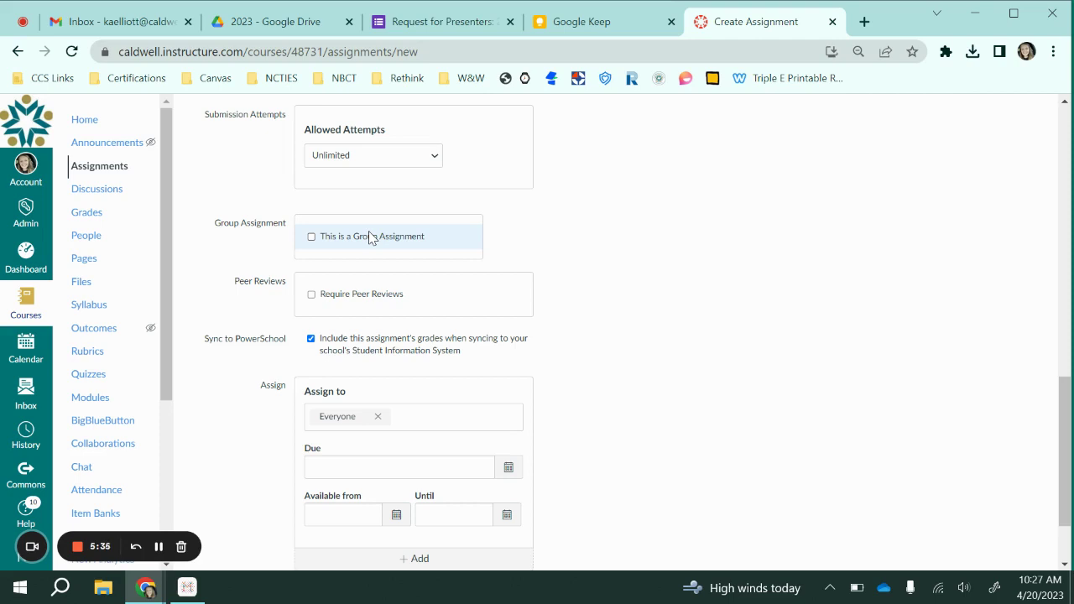
Try requiring peer reviews to examine the assigning and anonymity options, and disable the requirement again
{"action": "scroll", "coordinate": [352, 299], "scroll_direction": "down", "scroll_amount": 1}
{"action": "scroll", "coordinate": [353, 299], "scroll_direction": "down", "scroll_amount": 1}
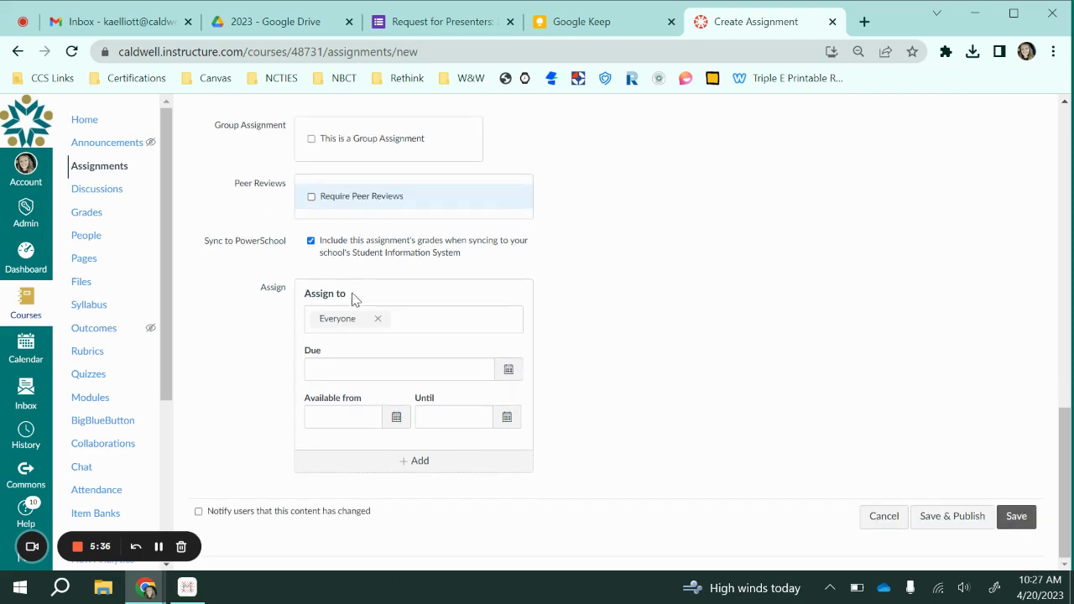
{"action": "left_click", "coordinate": [351, 202]}
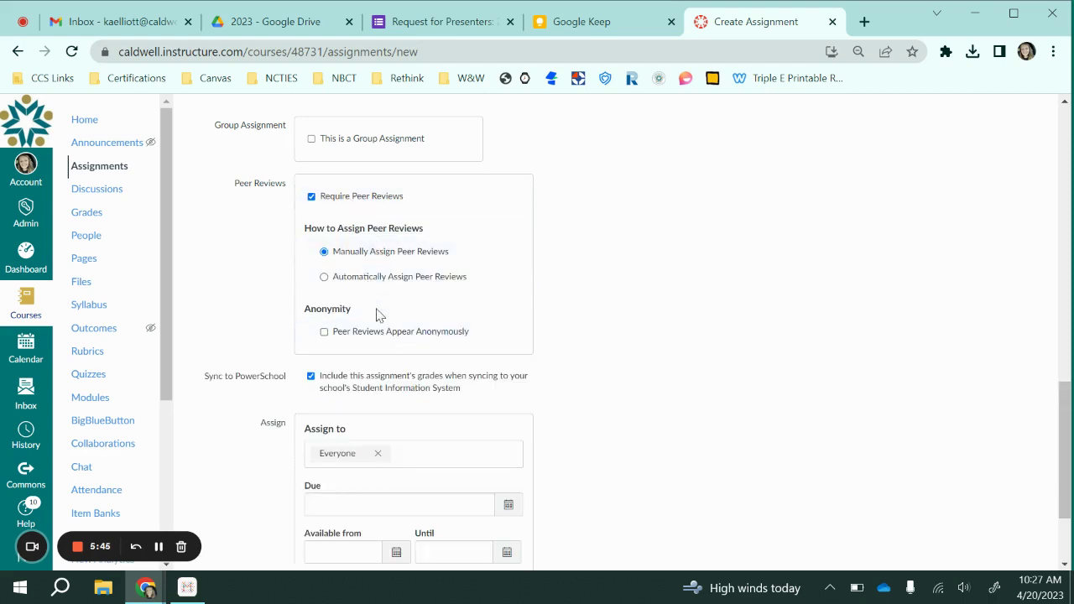
{"action": "left_click", "coordinate": [350, 206]}
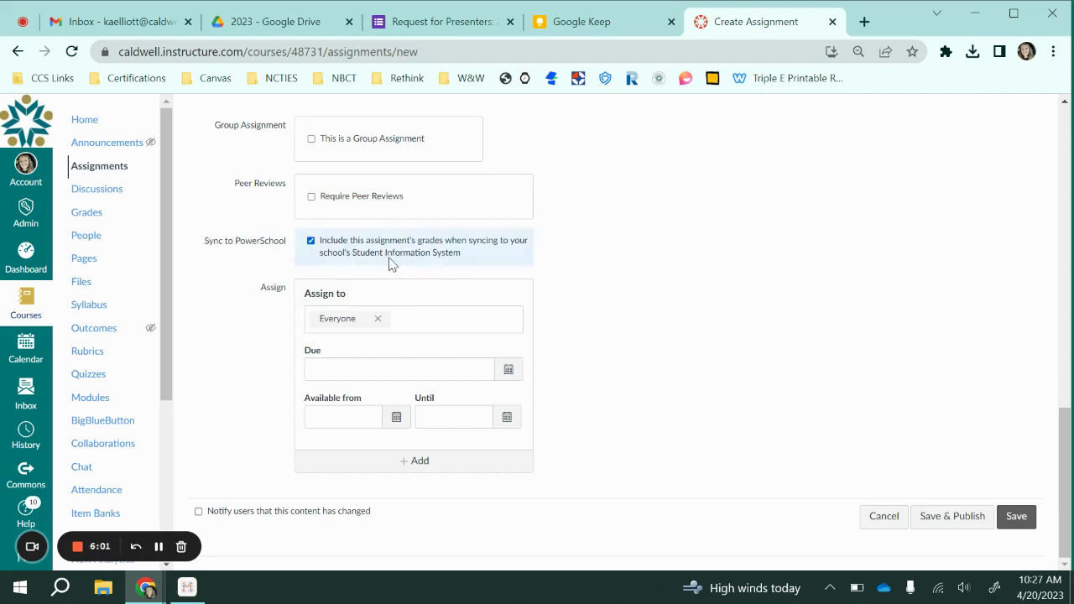
Toggle the PowerSchool grade sync off and on again, and view the choices for assigning to sections or students
{"action": "left_click", "coordinate": [310, 242]}
{"action": "left_click", "coordinate": [310, 245]}
{"action": "left_click", "coordinate": [450, 319]}
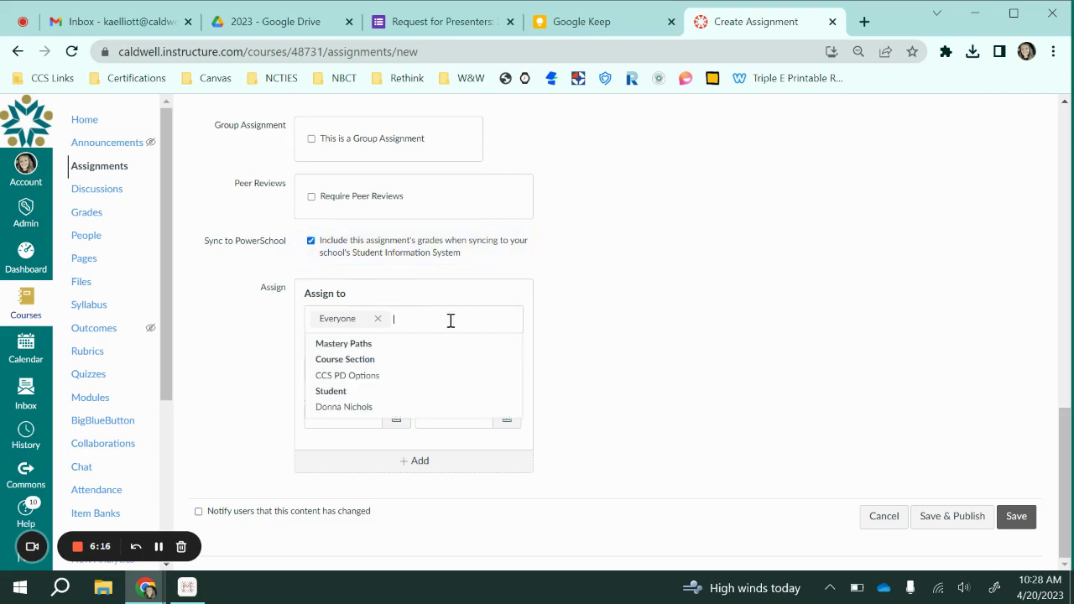
{"action": "left_click", "coordinate": [583, 396]}
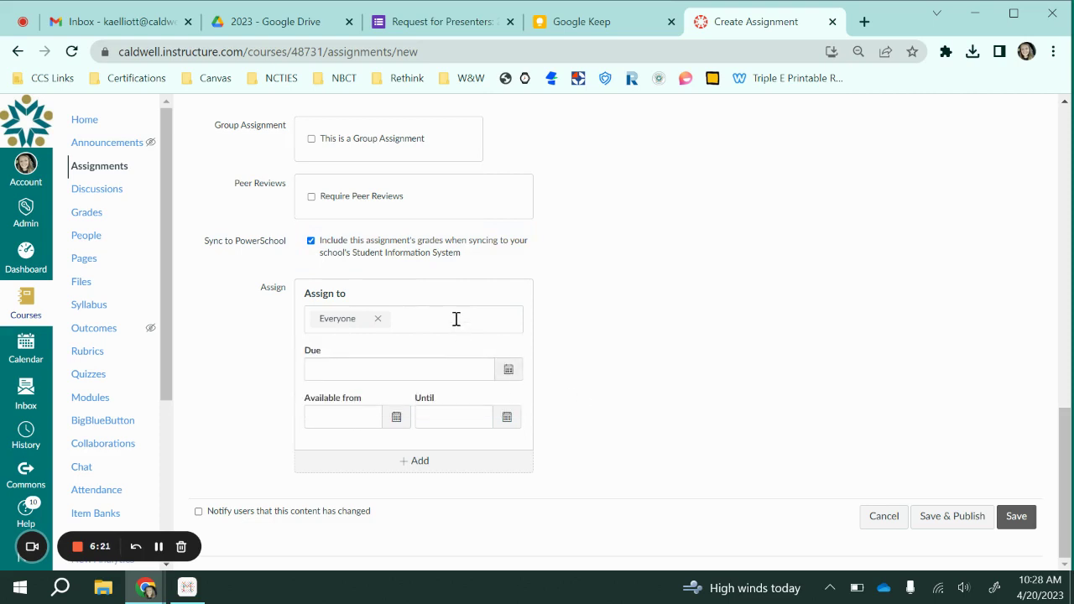
Set the due date to Apr 21, 2023, 11:59 PM for Everyone and save the assignment
{"action": "left_click", "coordinate": [512, 373]}
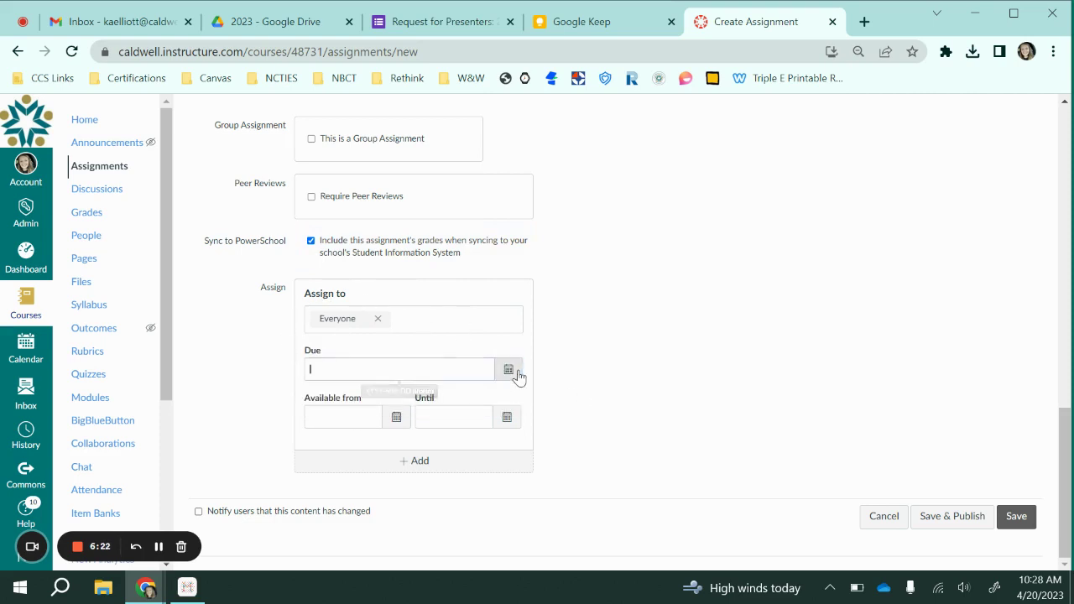
{"action": "left_click", "coordinate": [425, 485]}
{"action": "left_click", "coordinate": [637, 394]}
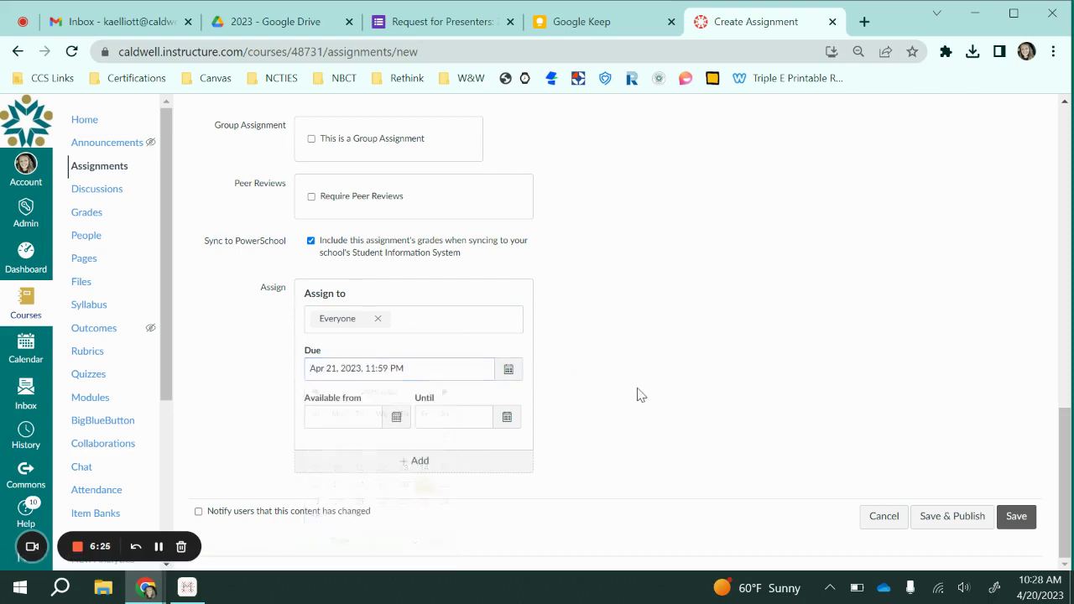
{"action": "left_click", "coordinate": [1016, 516]}
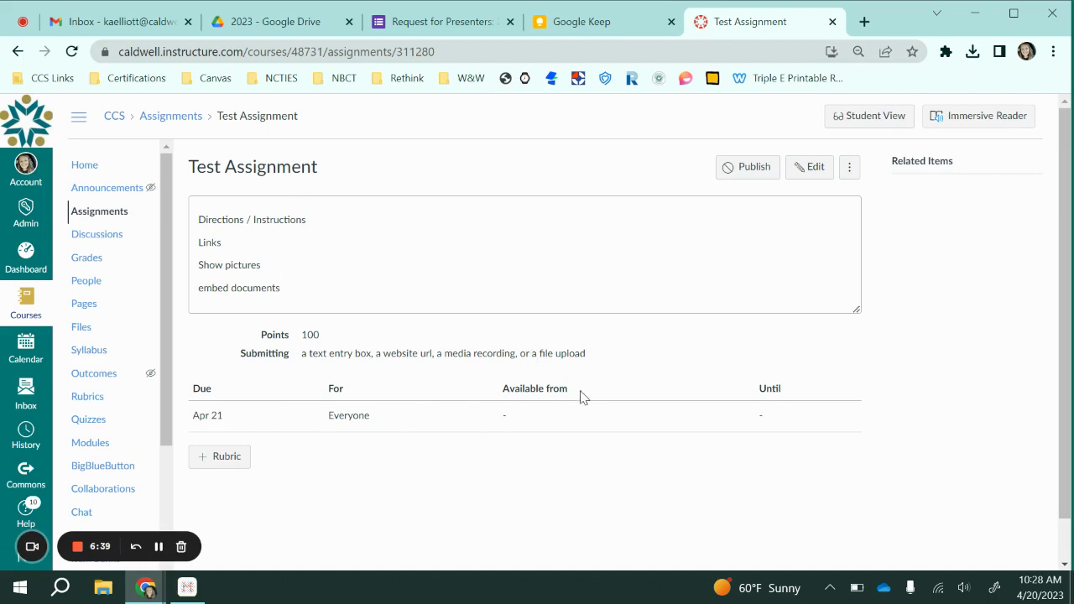
Publish Test Assignment and start it in Student View
{"action": "left_click", "coordinate": [748, 178]}
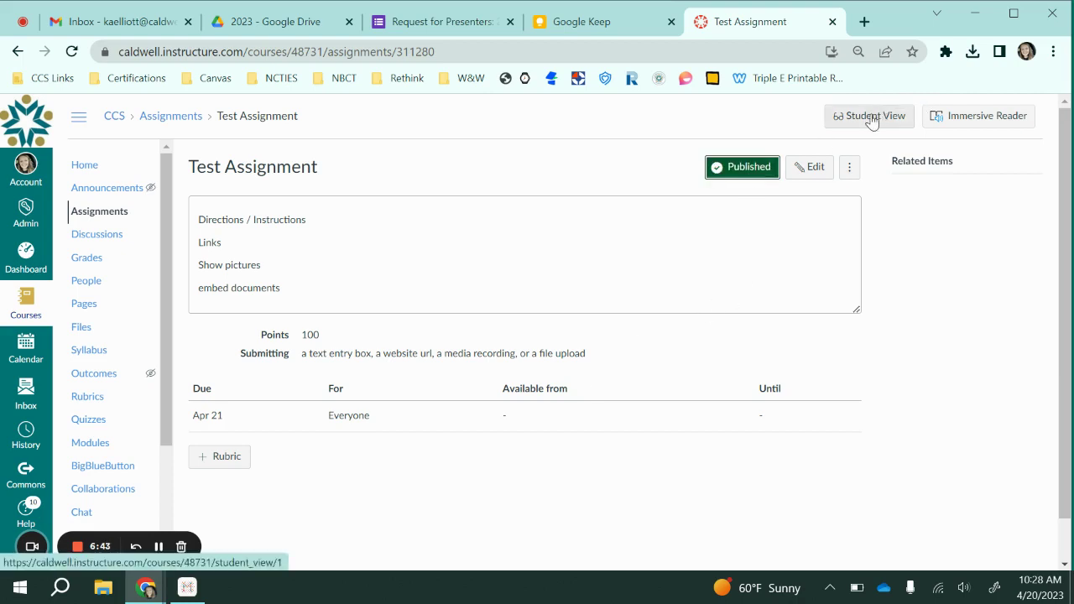
{"action": "left_click", "coordinate": [843, 120]}
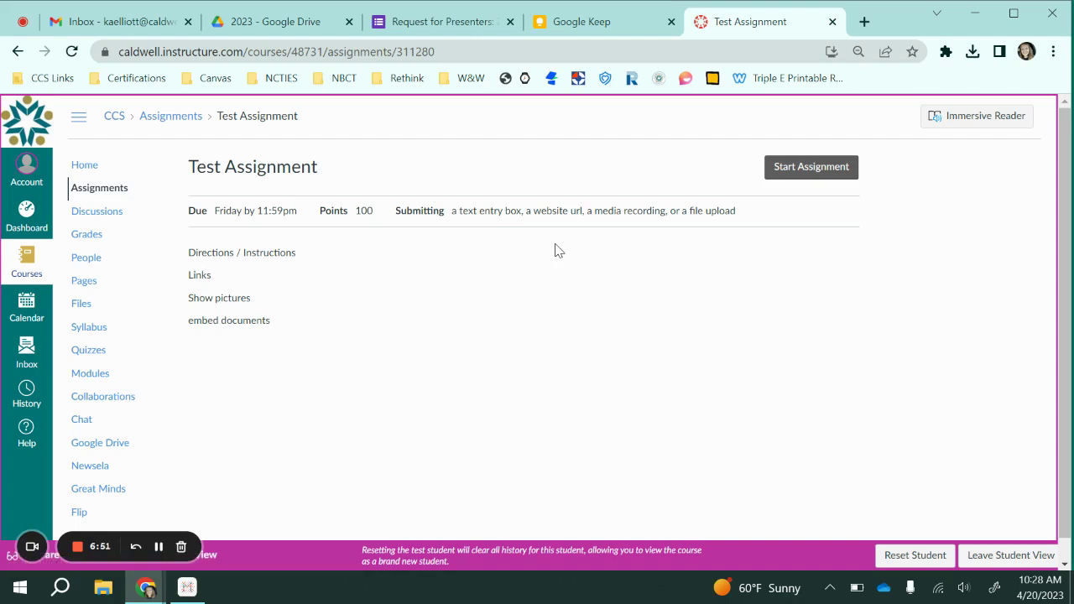
{"action": "left_click", "coordinate": [820, 174]}
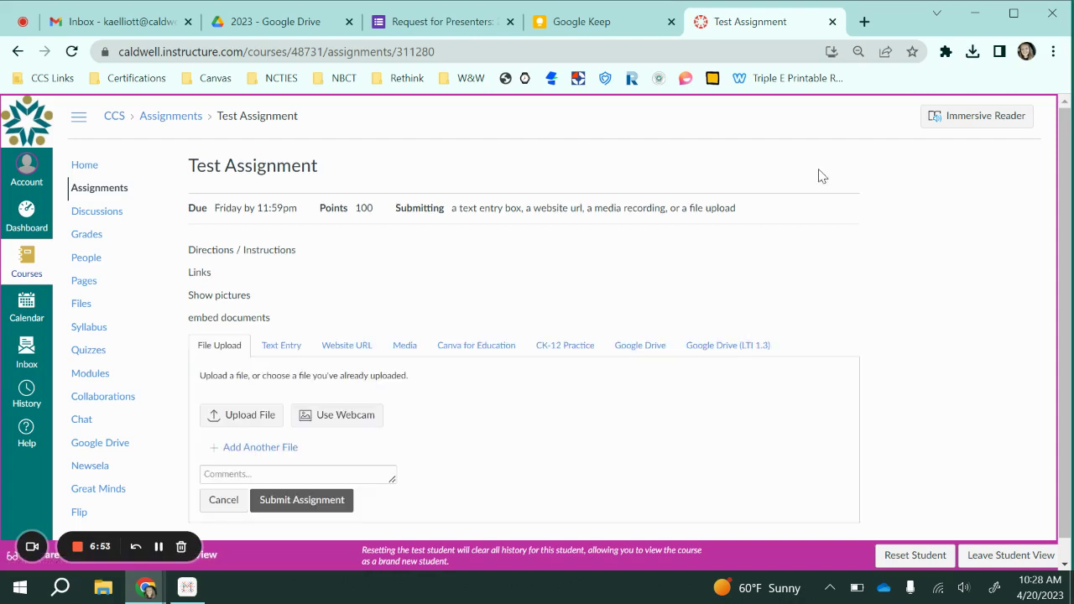
Examine the Text Entry, Website URL and Media submission options, including recording and uploading media
{"action": "scroll", "coordinate": [602, 267], "scroll_direction": "down", "scroll_amount": 1}
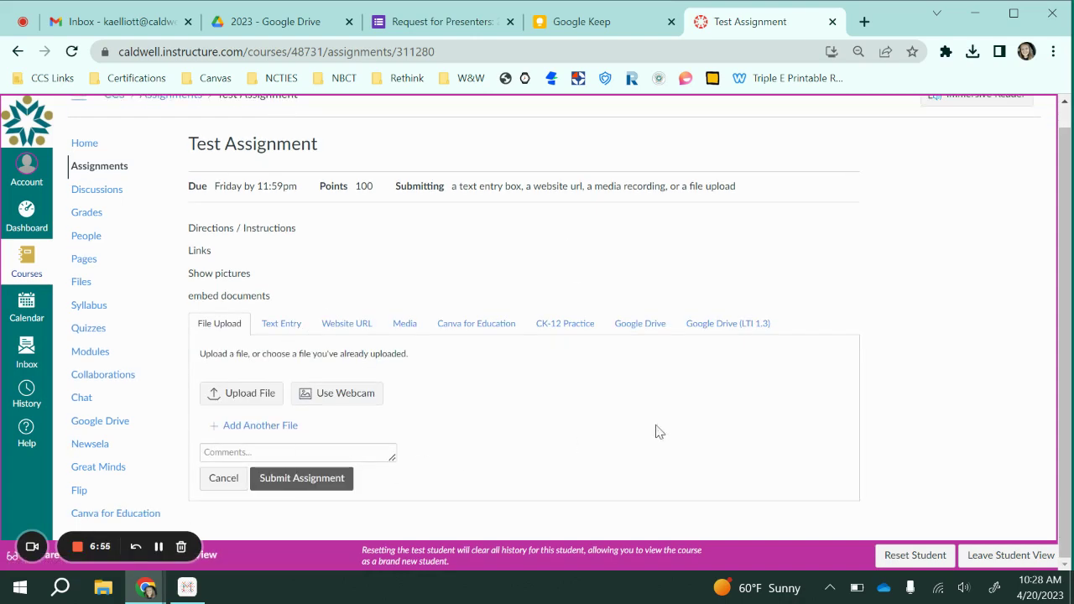
{"action": "left_click", "coordinate": [279, 324]}
{"action": "scroll", "coordinate": [541, 448], "scroll_direction": "down", "scroll_amount": 2}
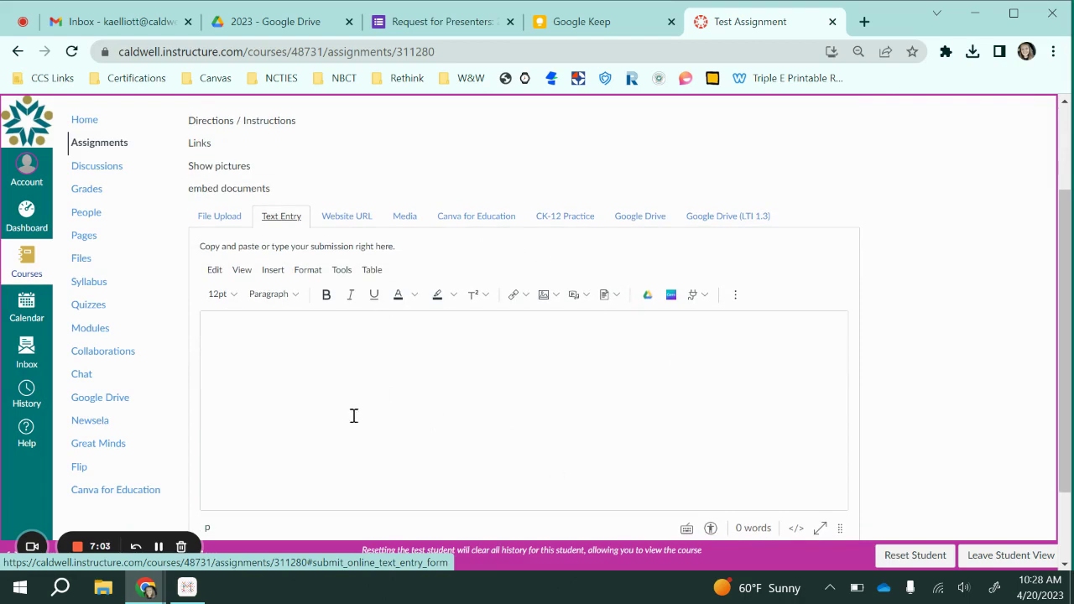
{"action": "left_click", "coordinate": [352, 218]}
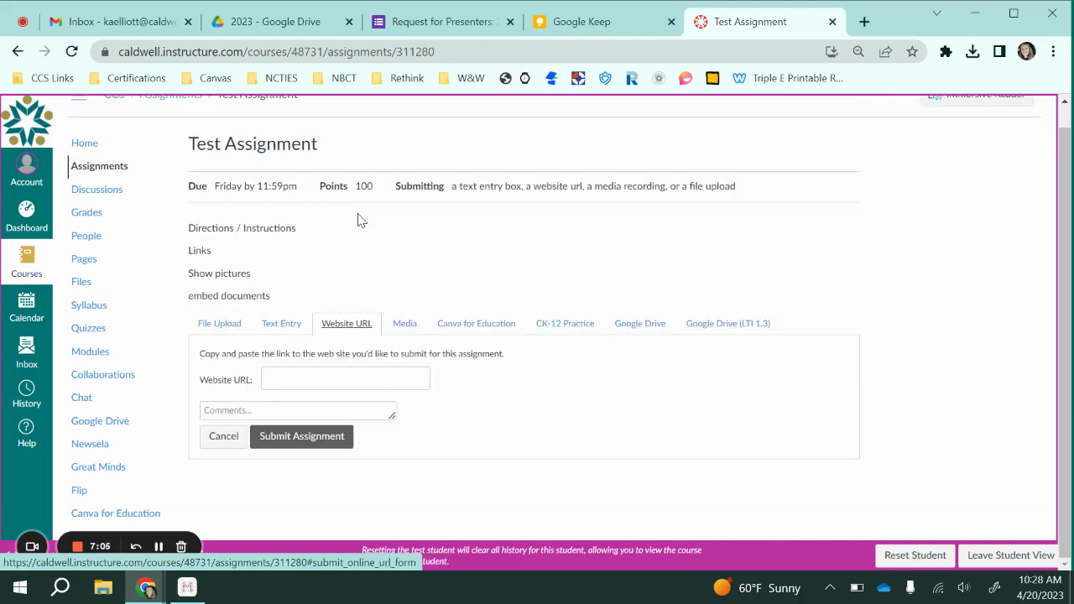
{"action": "left_click", "coordinate": [407, 323]}
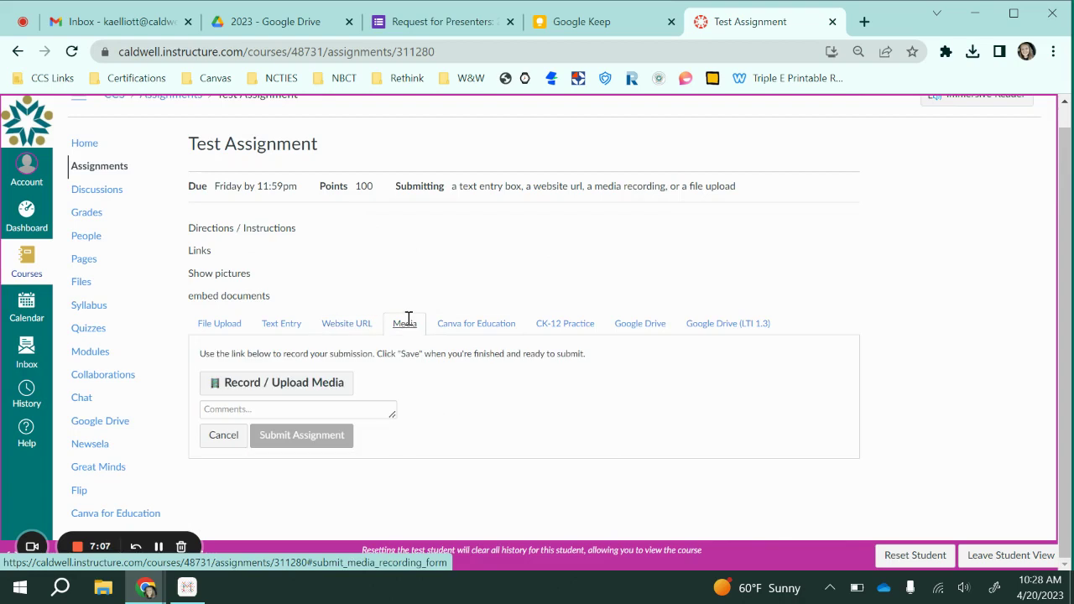
{"action": "left_click", "coordinate": [312, 386]}
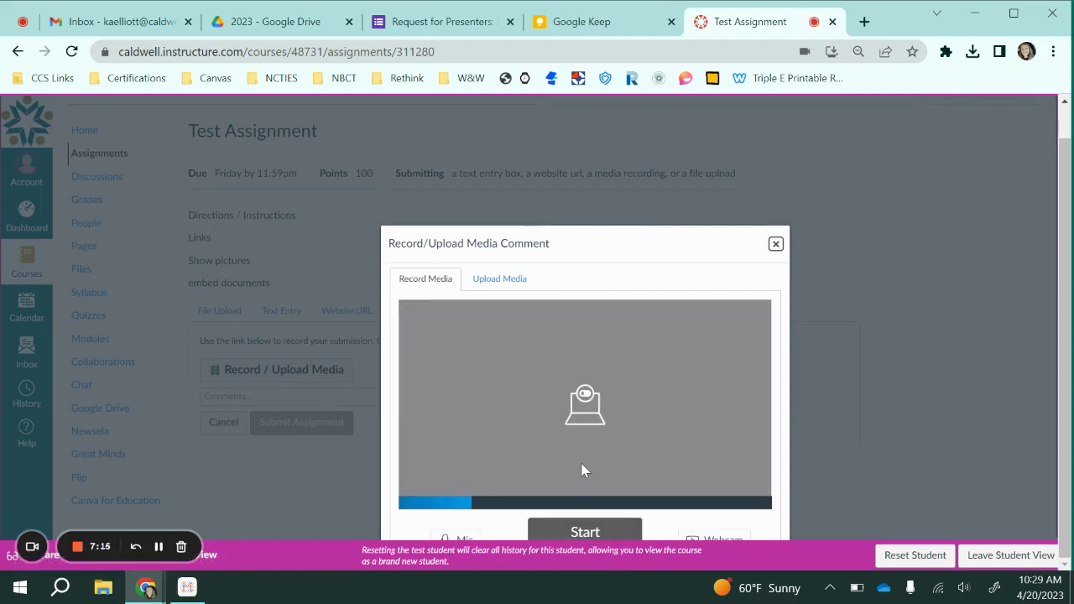
{"action": "left_click", "coordinate": [513, 278]}
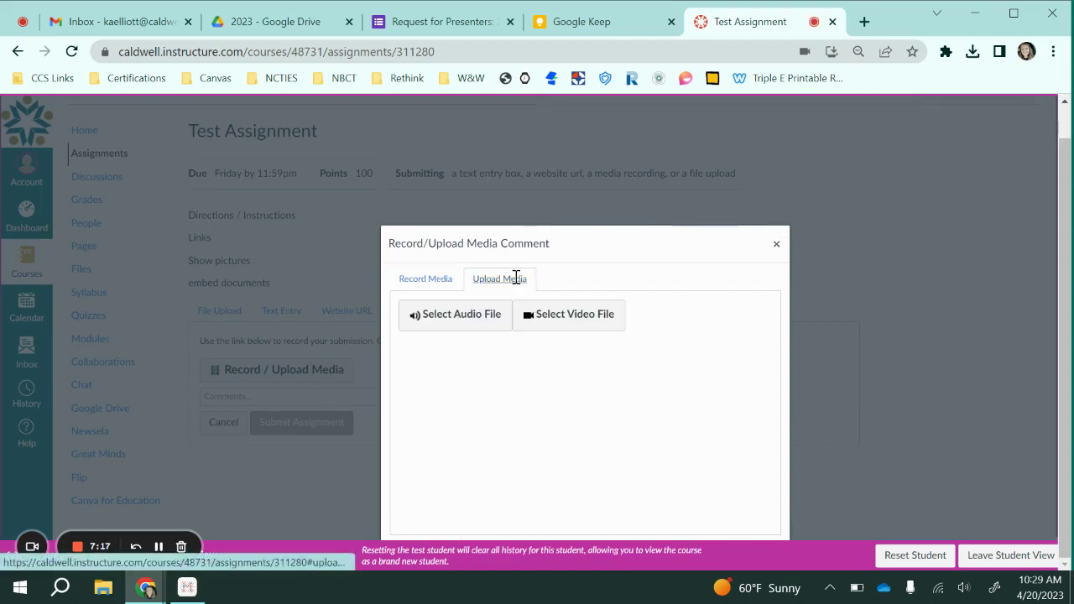
{"action": "left_click", "coordinate": [776, 243]}
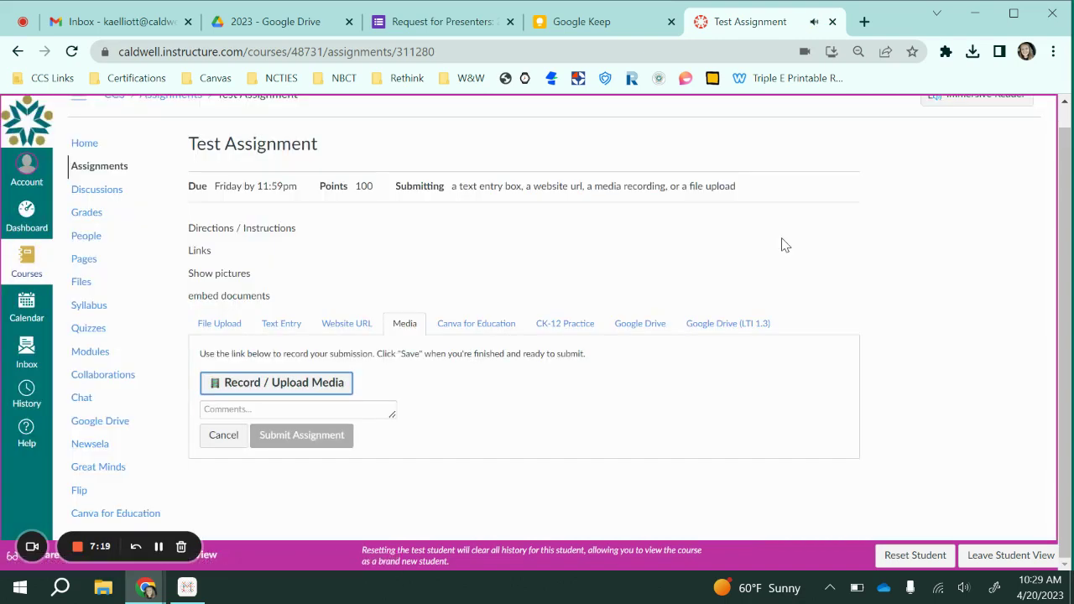
Examine the Canva for Education, CK-12 Practice and Google Drive submission options as a student
{"action": "left_click", "coordinate": [485, 330]}
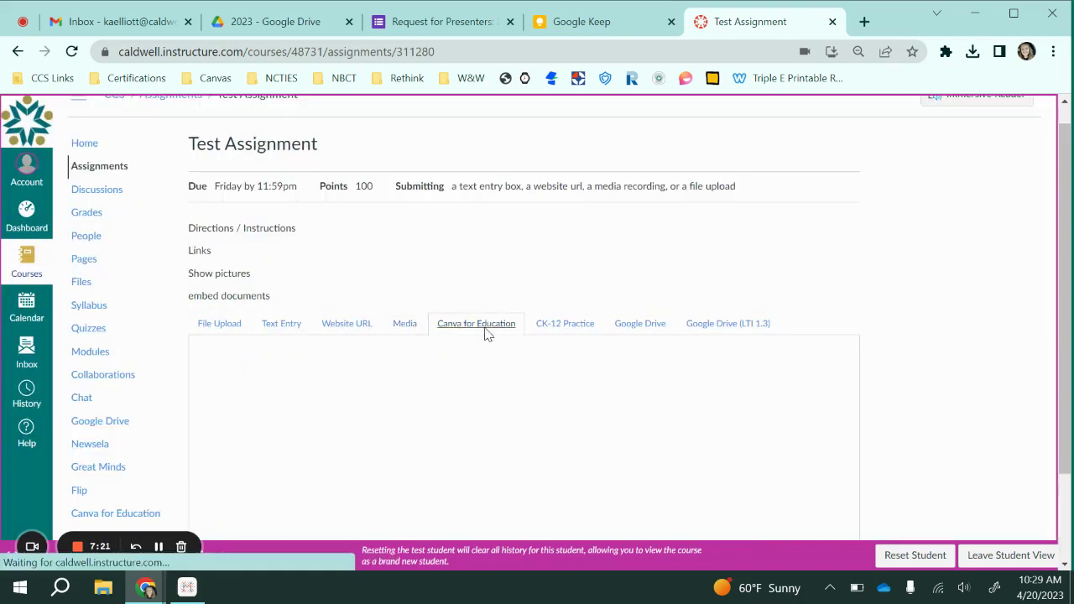
{"action": "scroll", "coordinate": [485, 329], "scroll_direction": "down", "scroll_amount": 2}
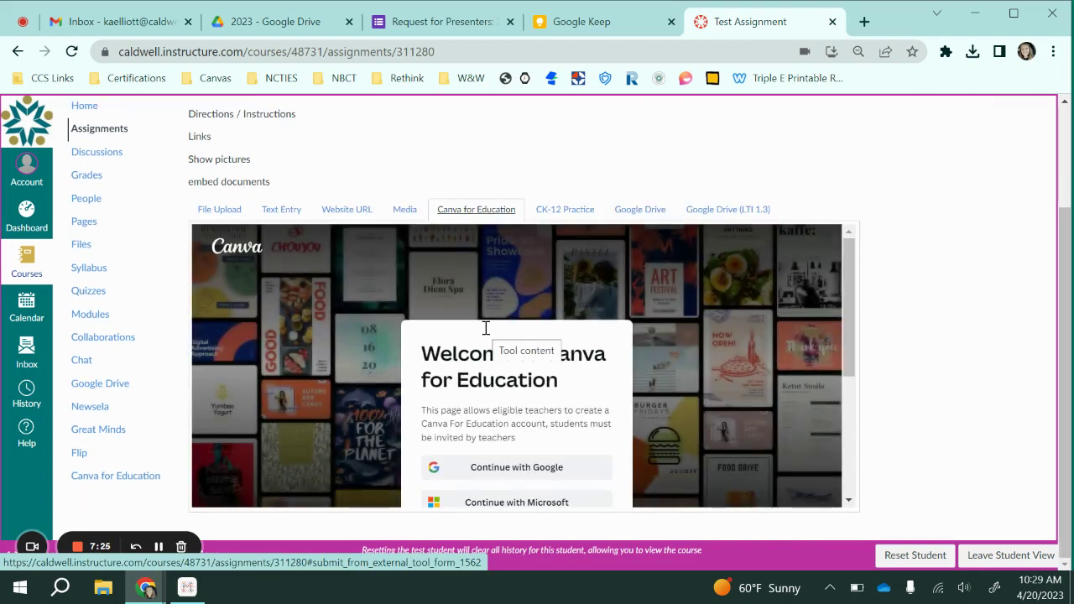
{"action": "left_click", "coordinate": [566, 209]}
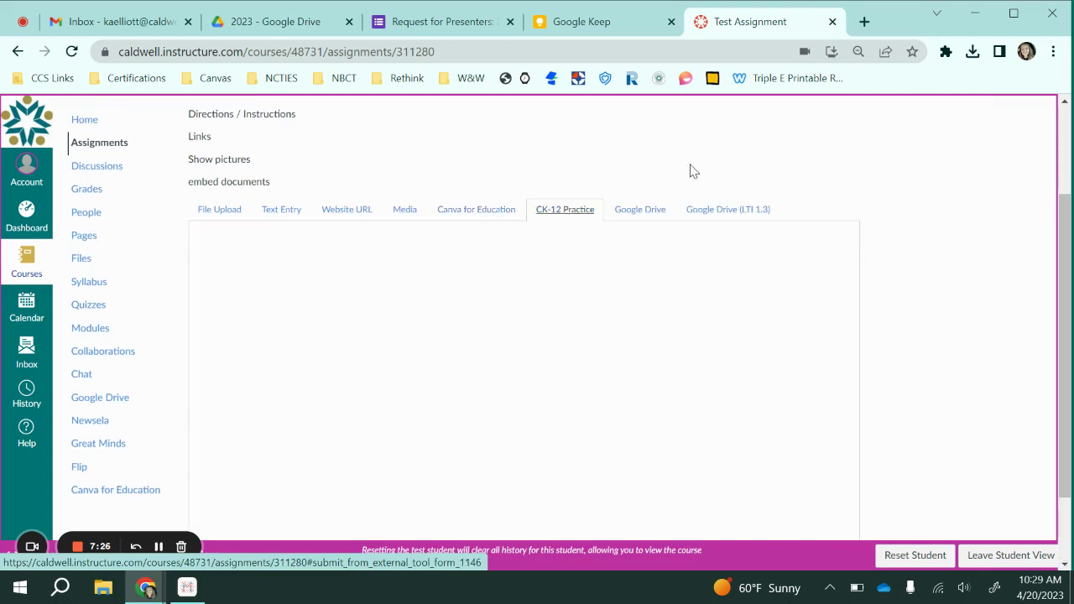
{"action": "left_click", "coordinate": [650, 209]}
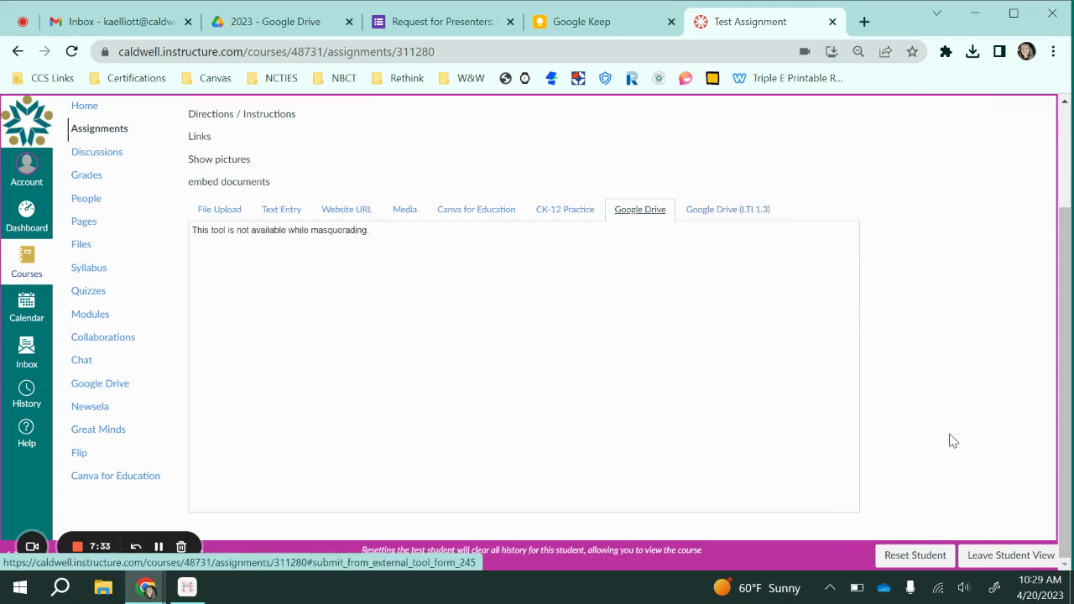
{"action": "scroll", "coordinate": [953, 440], "scroll_direction": "up", "scroll_amount": 2}
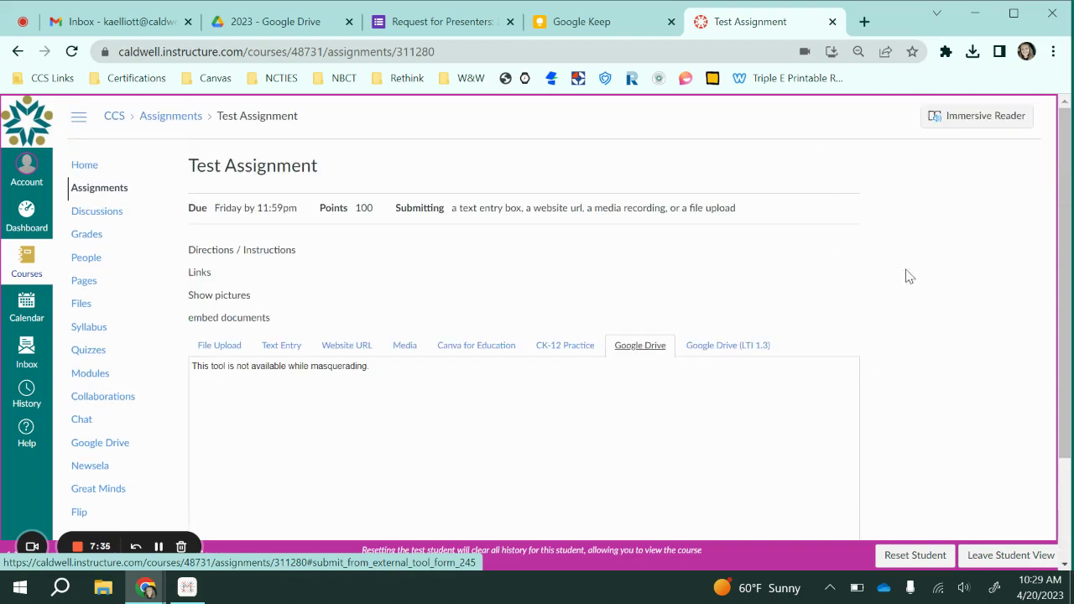
Leave Student View, discarding the unsaved submission changes, and open the course's Assignments list
{"action": "left_click", "coordinate": [994, 555]}
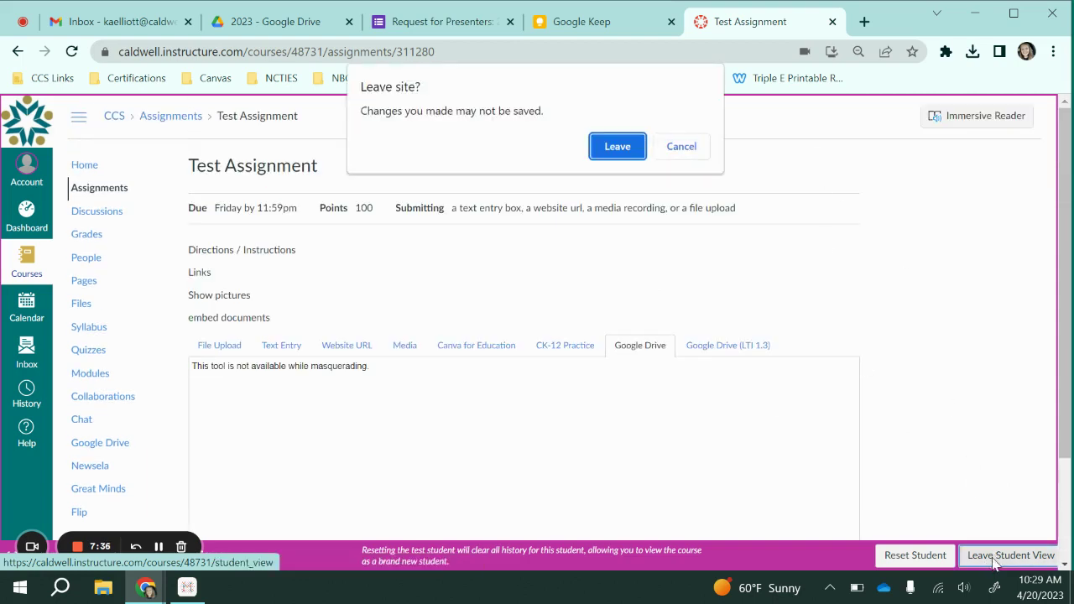
{"action": "left_click", "coordinate": [618, 148]}
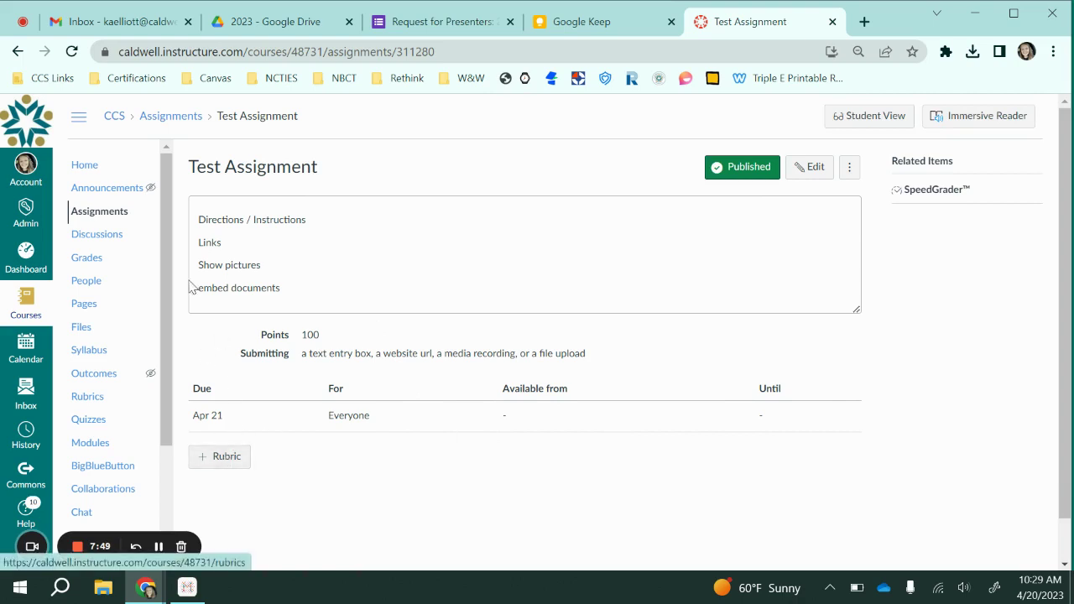
{"action": "left_click", "coordinate": [109, 215]}
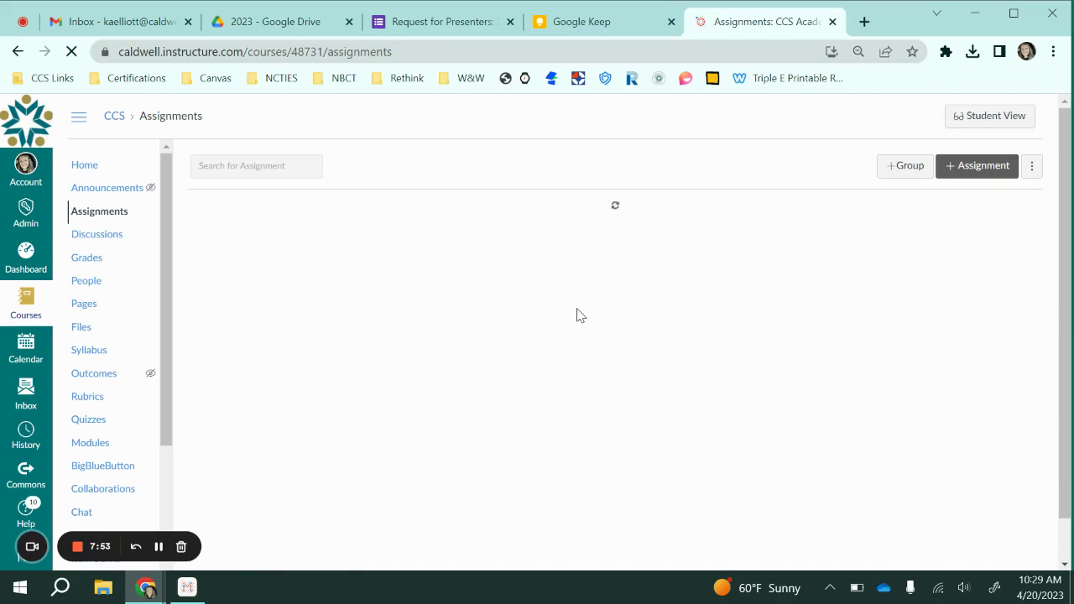
Unpublish Test Assignment from its entry in the course's assignment list
{"action": "scroll", "coordinate": [577, 316], "scroll_direction": "down", "scroll_amount": 3}
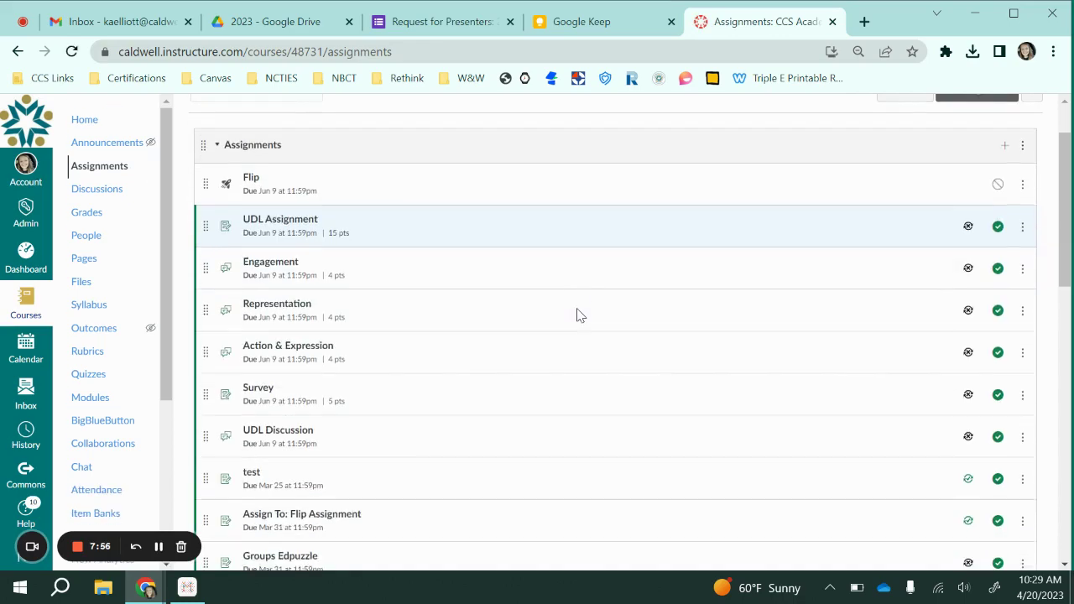
{"action": "scroll", "coordinate": [576, 316], "scroll_direction": "down", "scroll_amount": 8}
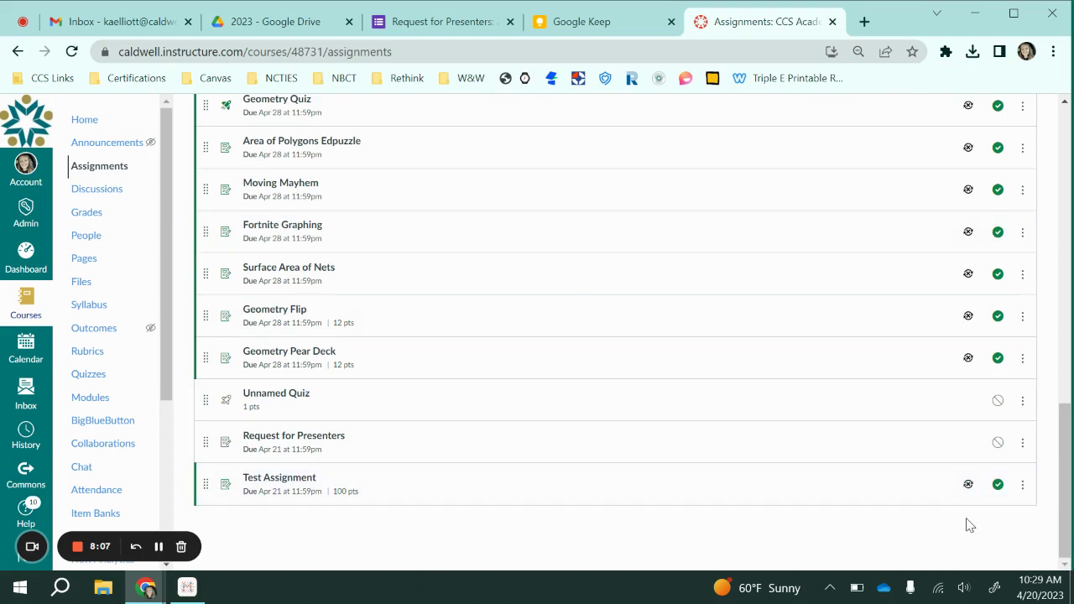
{"action": "left_click", "coordinate": [998, 487]}
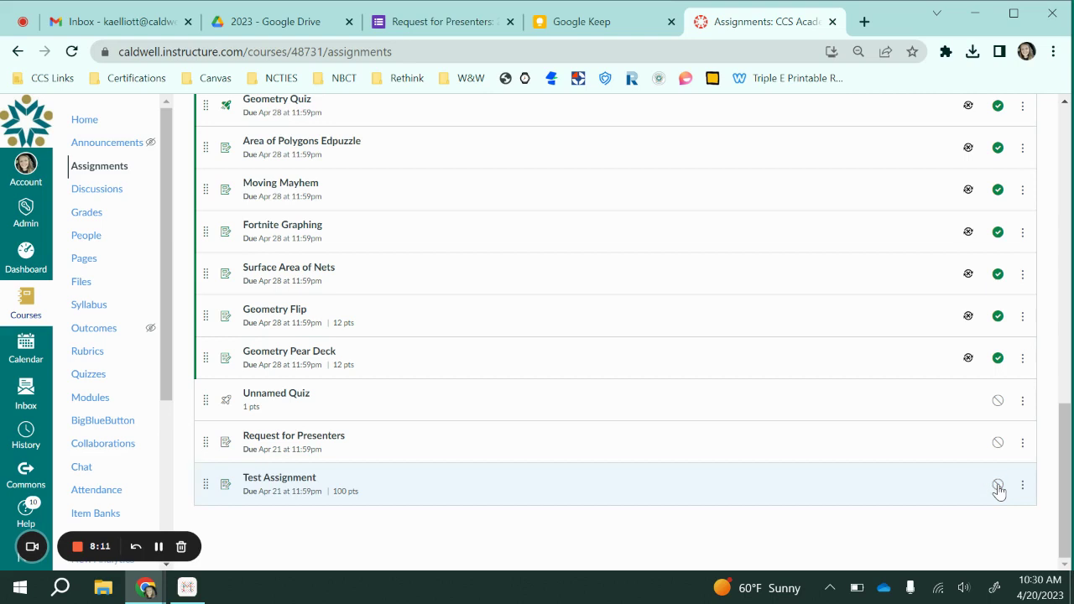